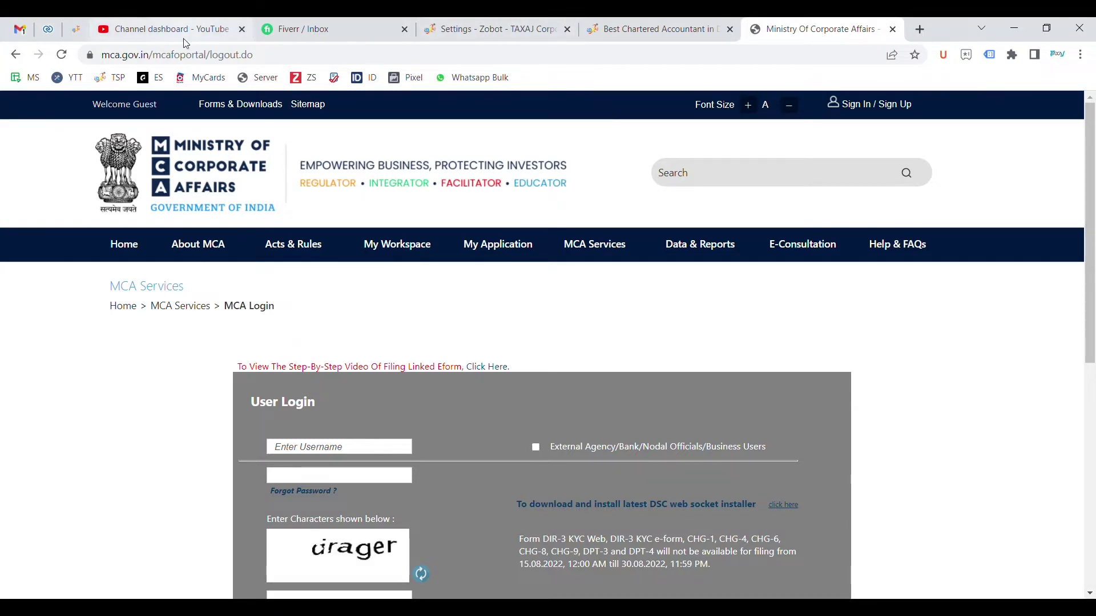
Switch from the MCA login page to the 'Channel dashboard - YouTube Studio' browser tab
click(171, 25)
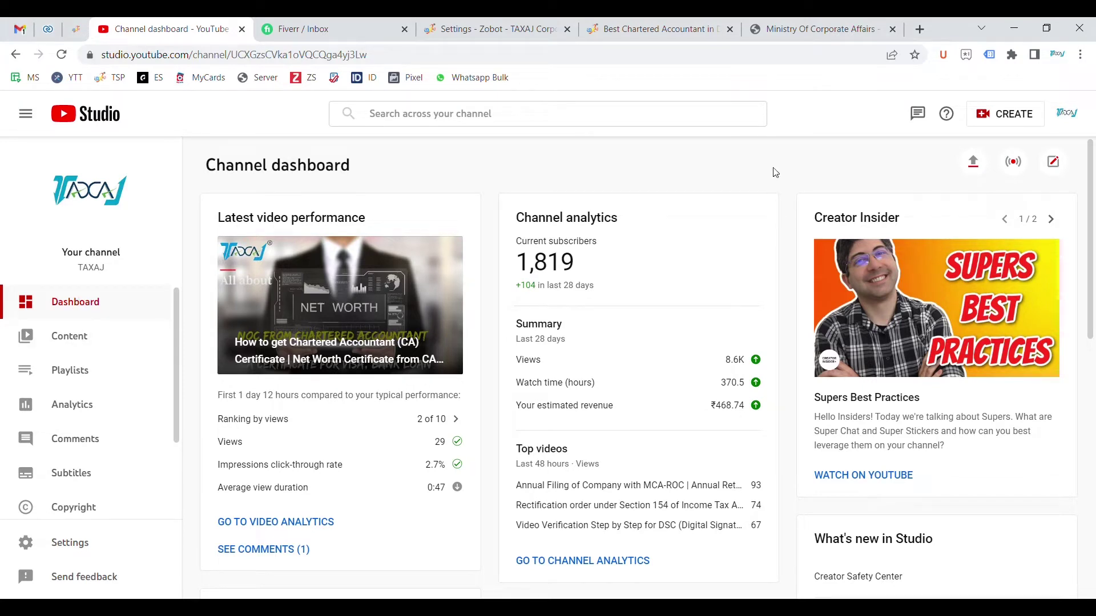
Return to the Ministry of Corporate Affairs tab and display the MCA Services mega menu
click(837, 23)
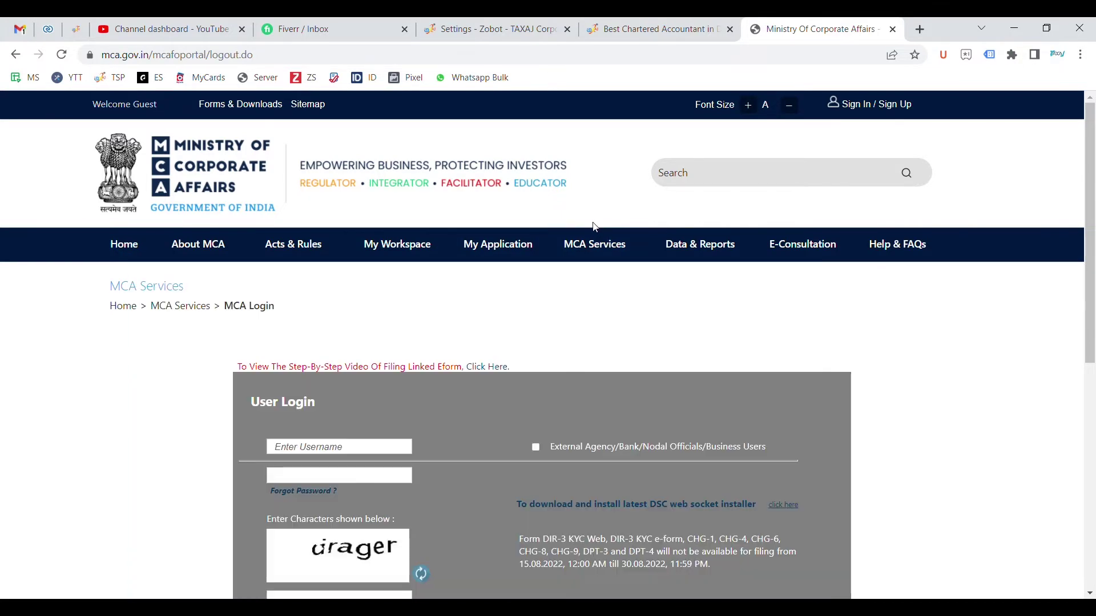
mouse_move(597, 264)
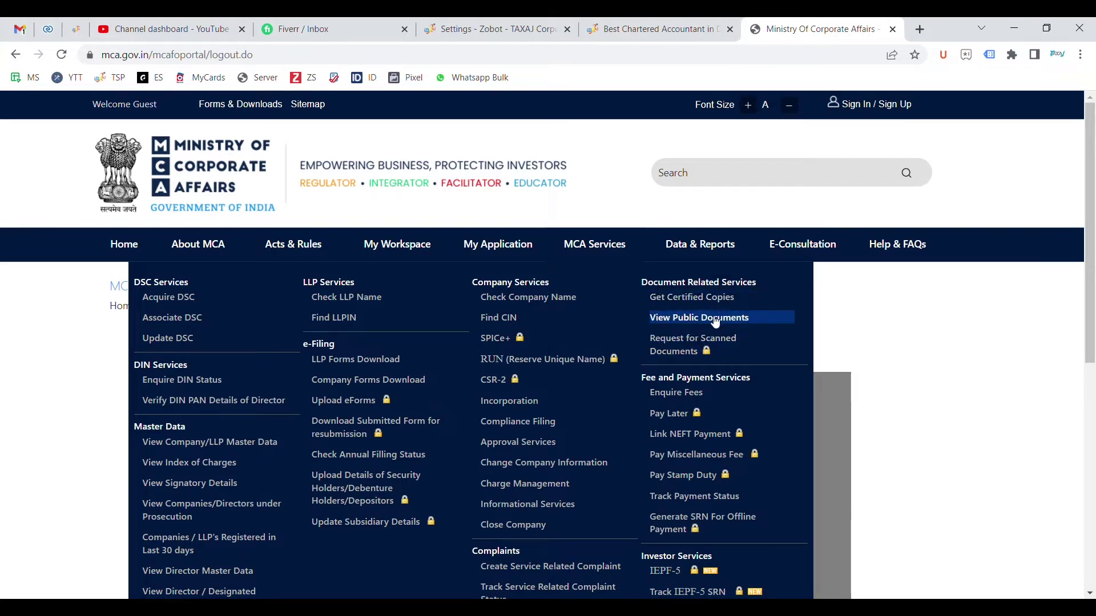
Search View Public Documents by company name 'taxaj', listing three TAXAJ companies with CINs
click(690, 319)
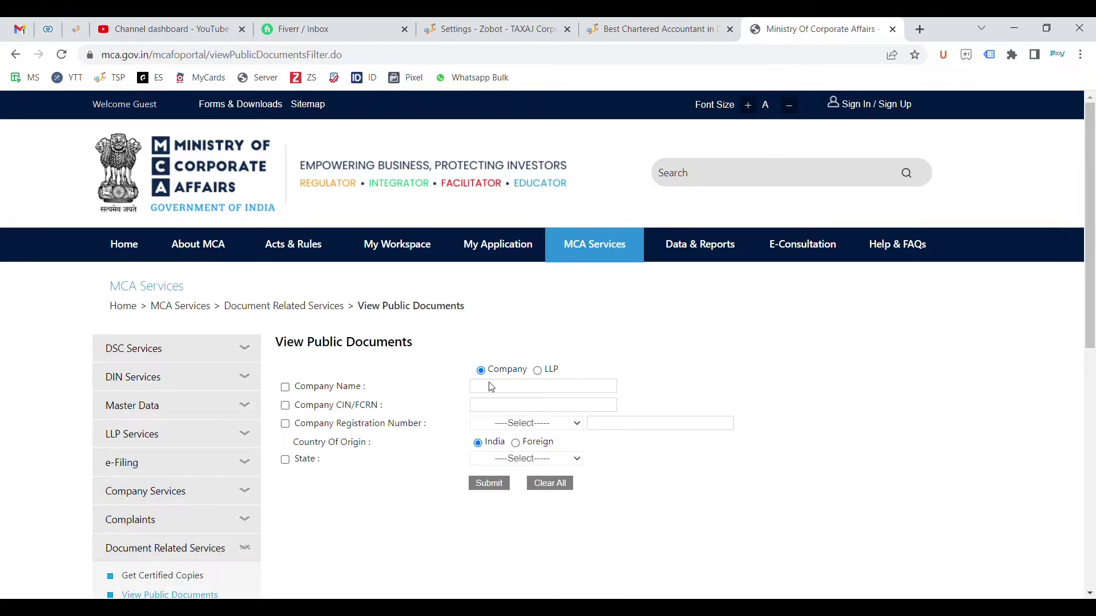
click(284, 387)
click(509, 422)
click(493, 390)
text(taxaj)
click(670, 352)
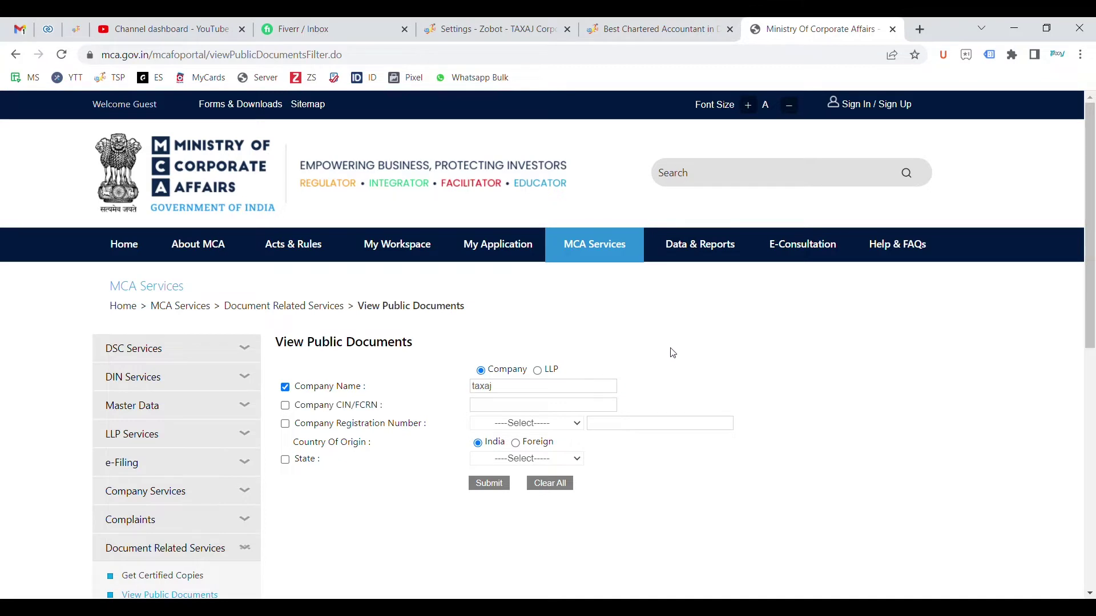
click(489, 484)
scroll(488, 484, down, 2)
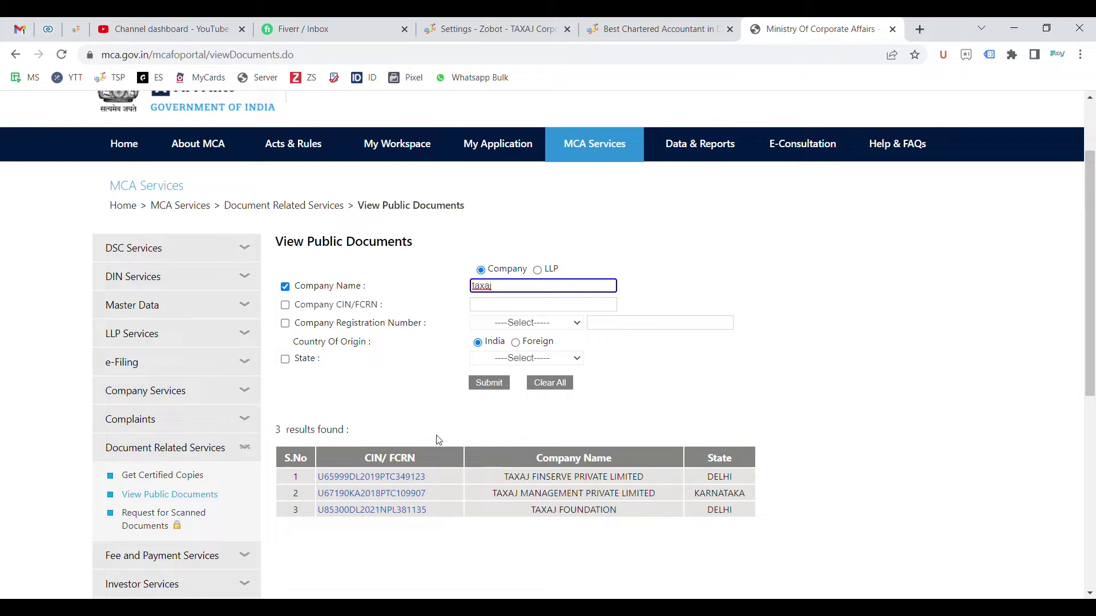
Open TAXAJ FINSERVE PRIVATE LIMITED's document search via its CIN and choose Incorporation Documents
click(397, 481)
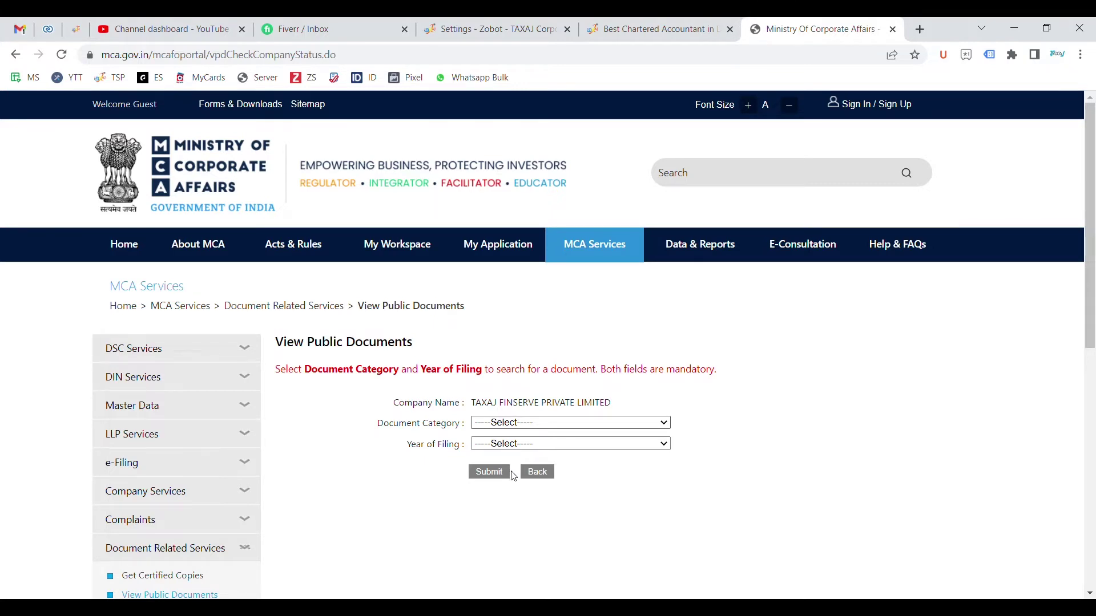
key(Down)
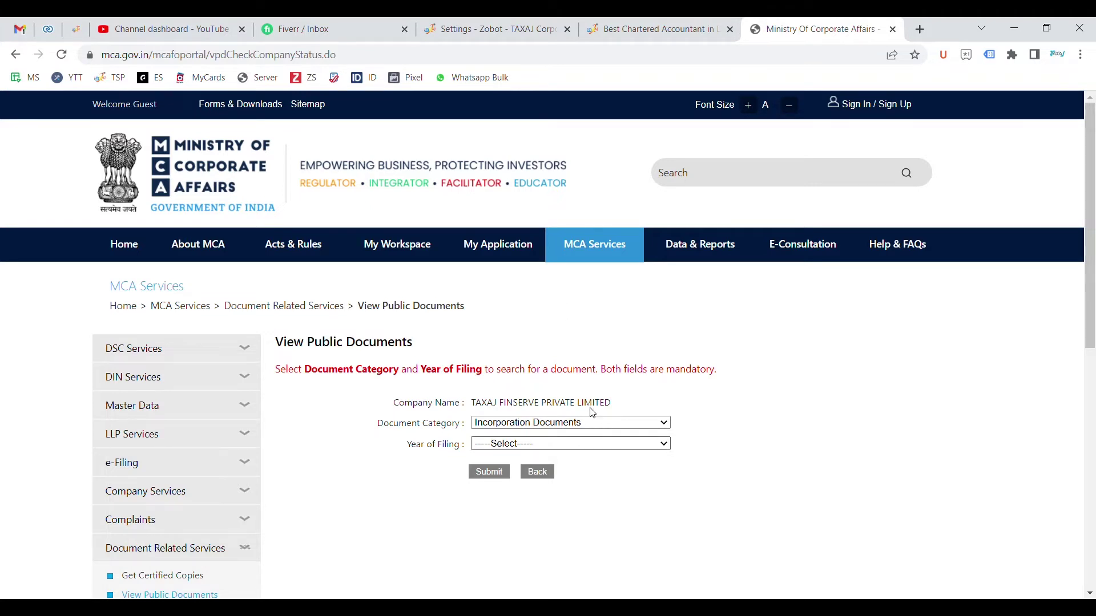
Search Annual Returns and Balance Sheet eForms for 2022, then dismiss the no-documents error
click(565, 426)
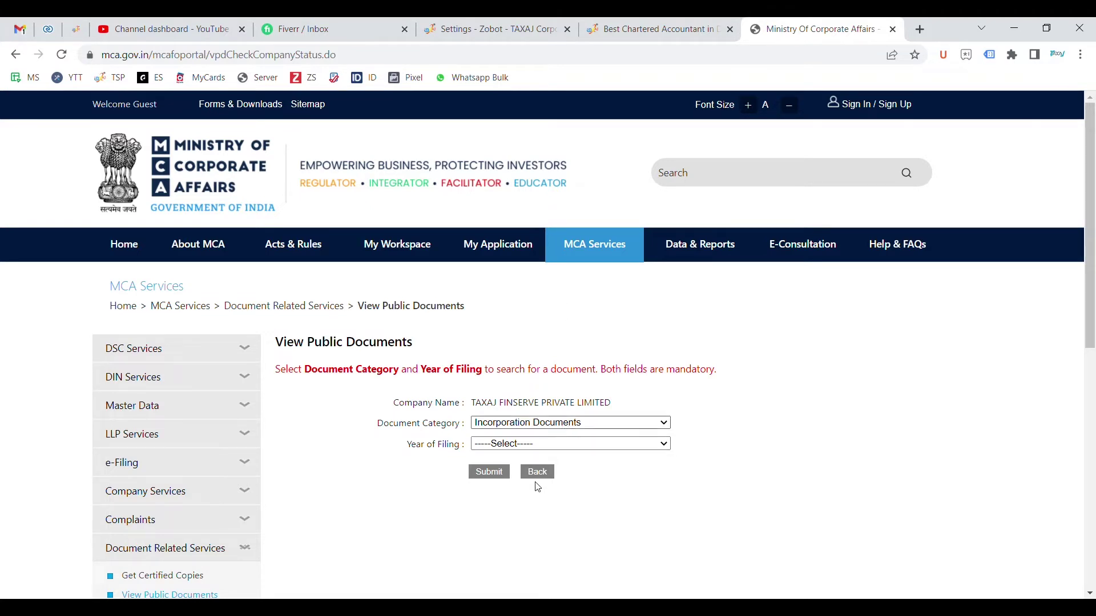
click(535, 501)
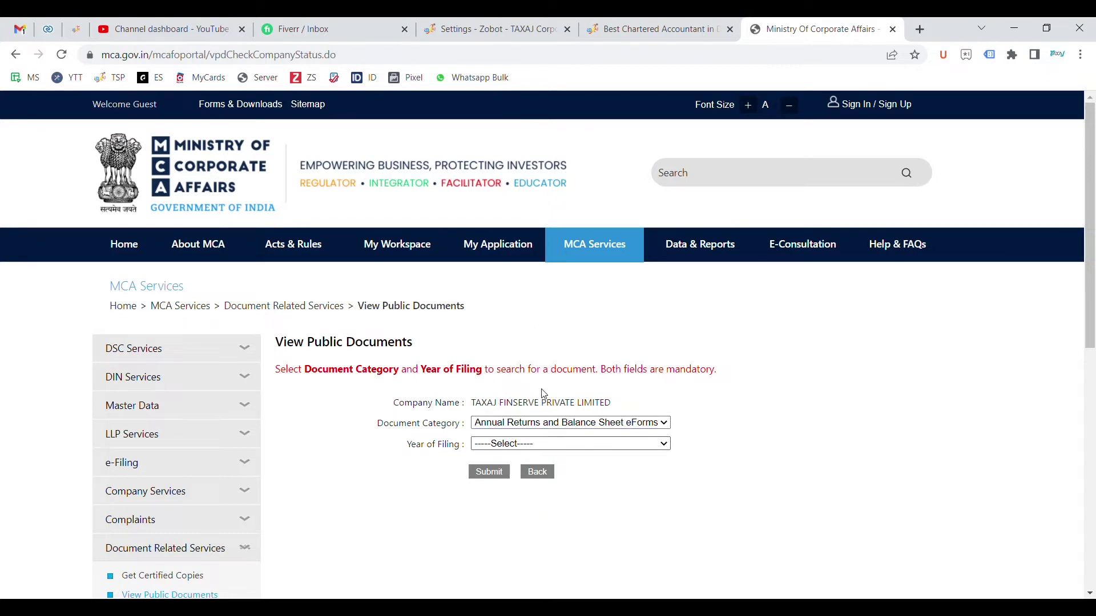
click(533, 444)
click(519, 371)
click(492, 473)
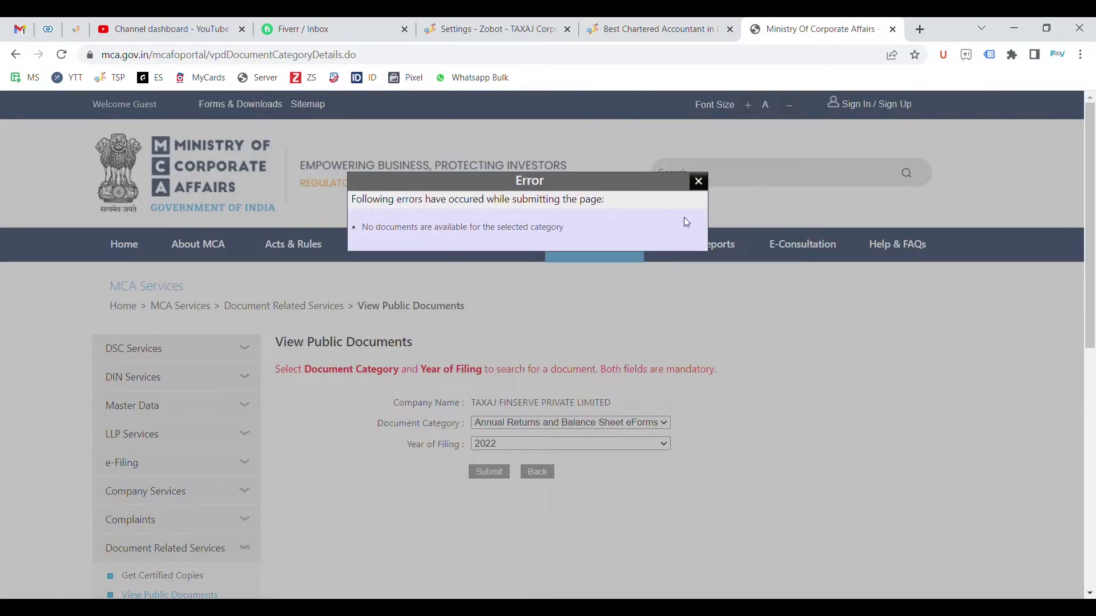
click(702, 281)
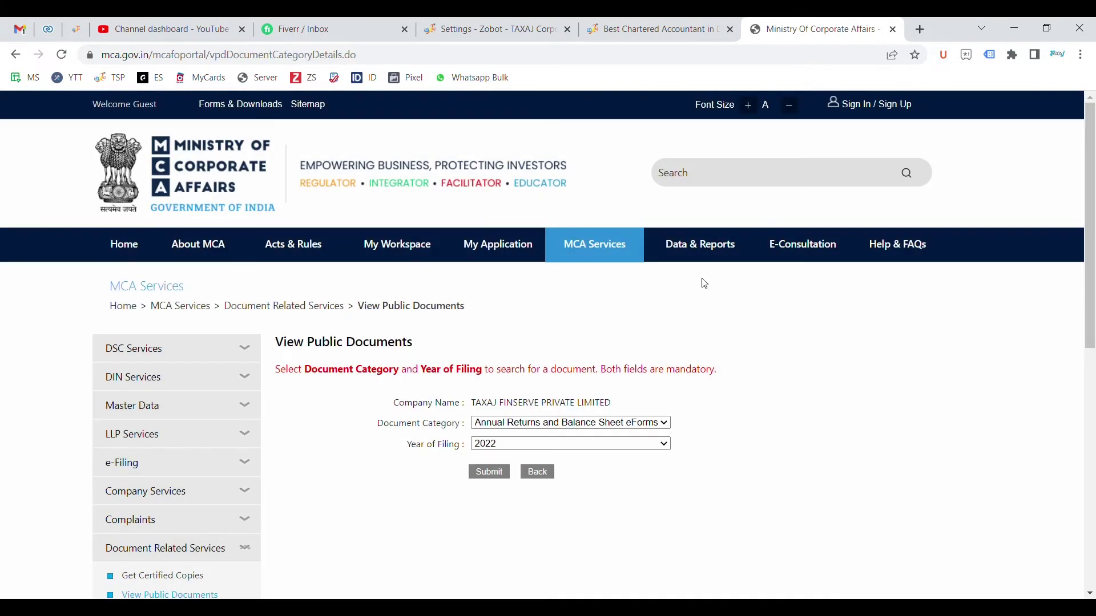
Change the filing year to 2021 and list the AOC-4 and MGT-7A filings
key(Down)
click(492, 474)
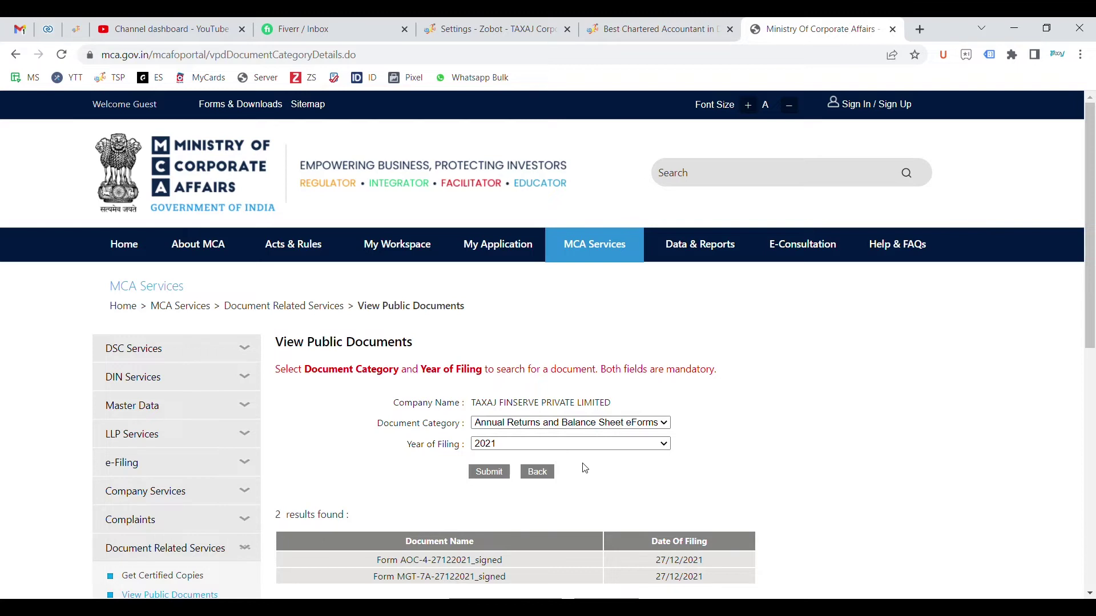
scroll(583, 467, down, 1)
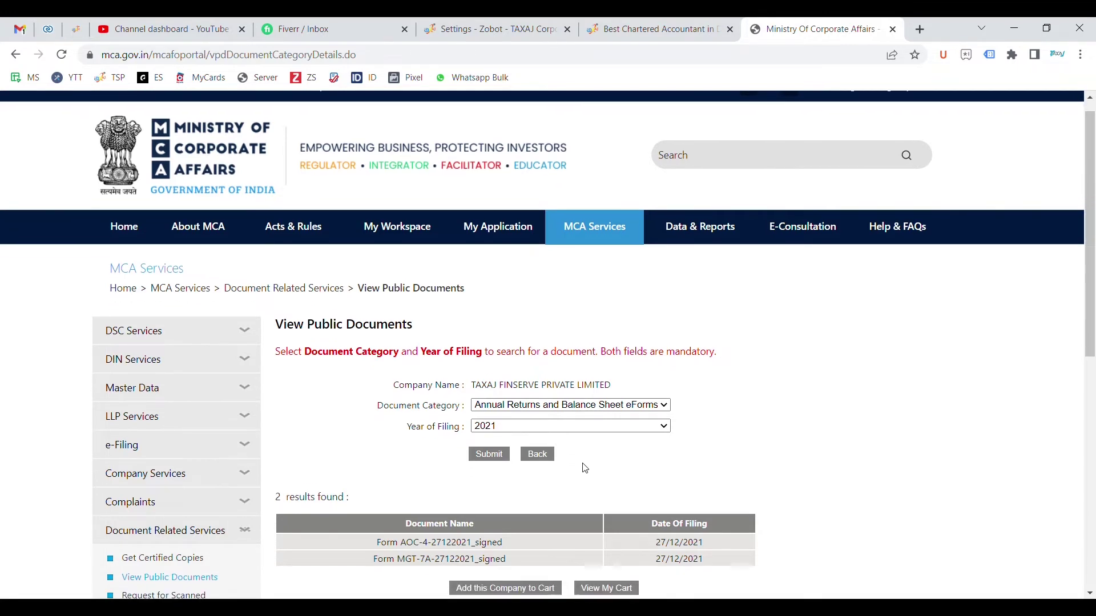
scroll(546, 487, down, 1)
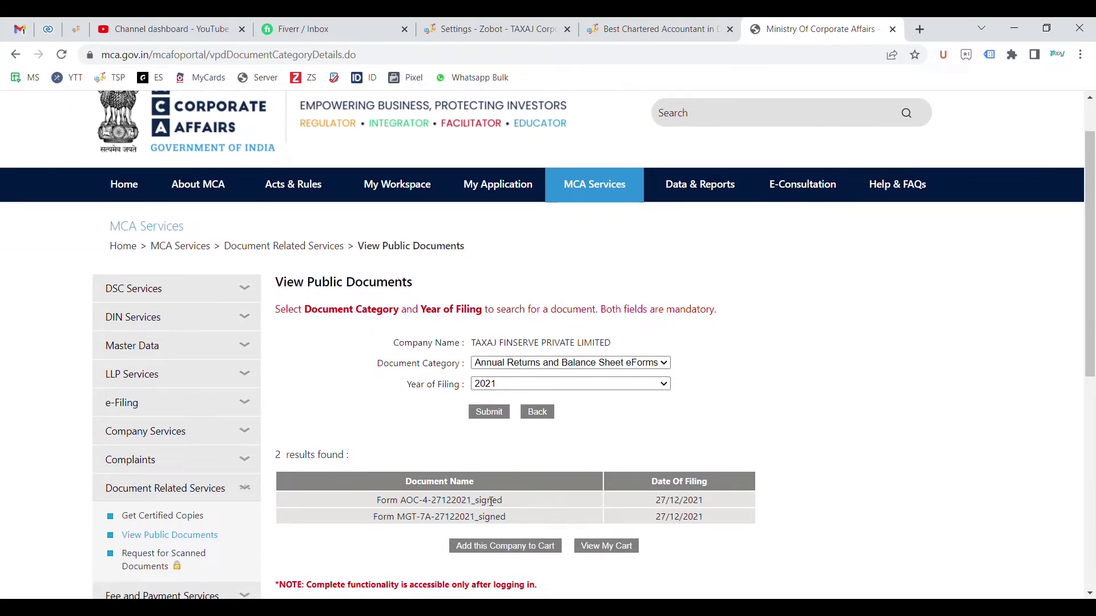
Add TAXAJ FINSERVE to the cart, agree to log in, and submit the username, password and captcha
click(502, 547)
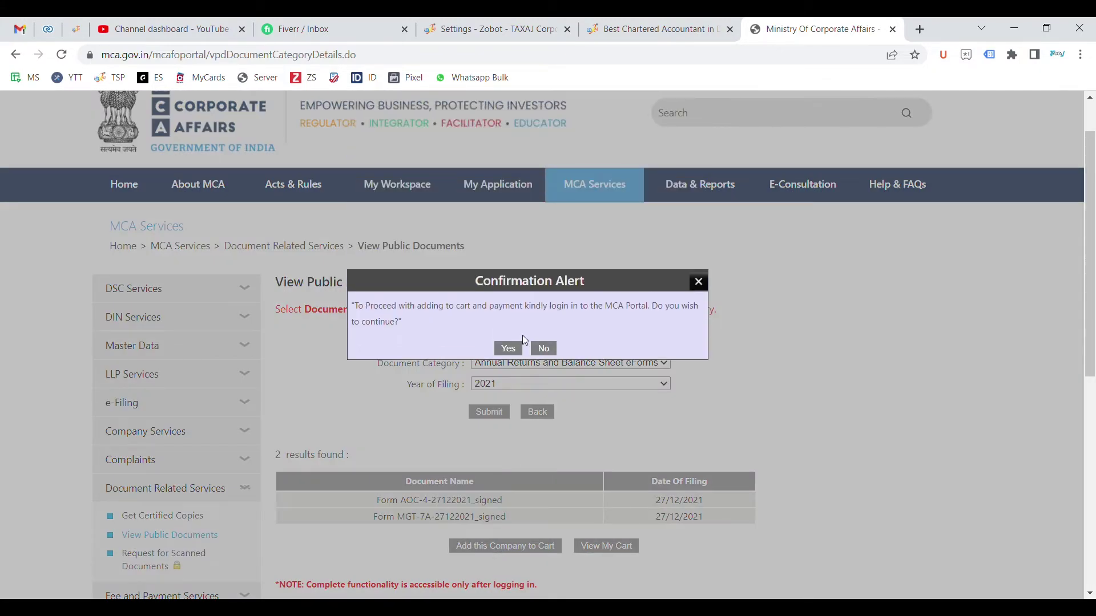
click(508, 349)
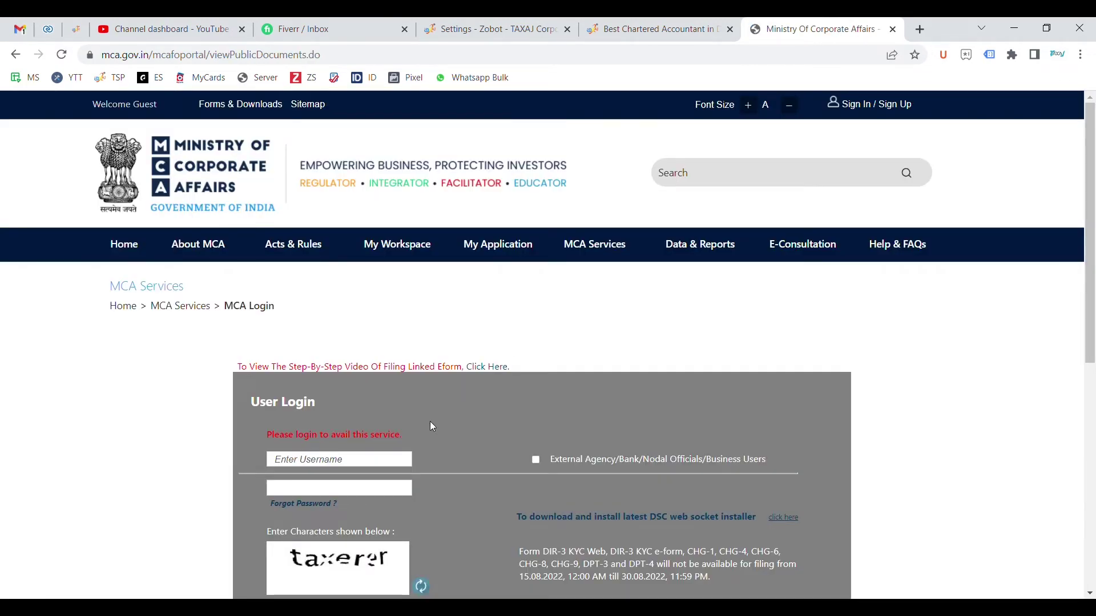
click(351, 458)
text(caabhilesh)
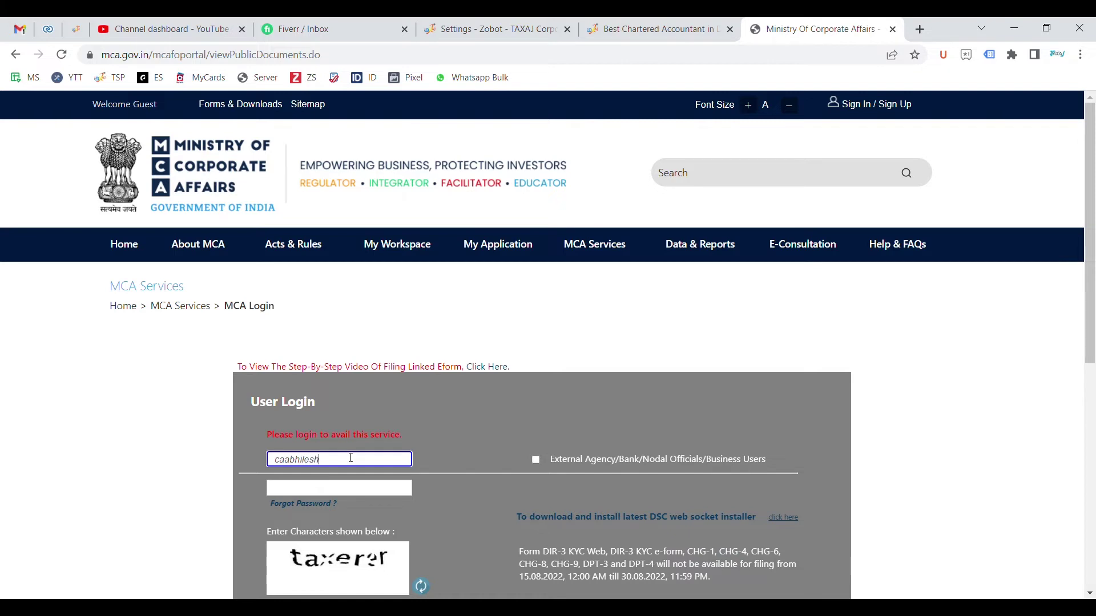
key(Tab)
text(****)
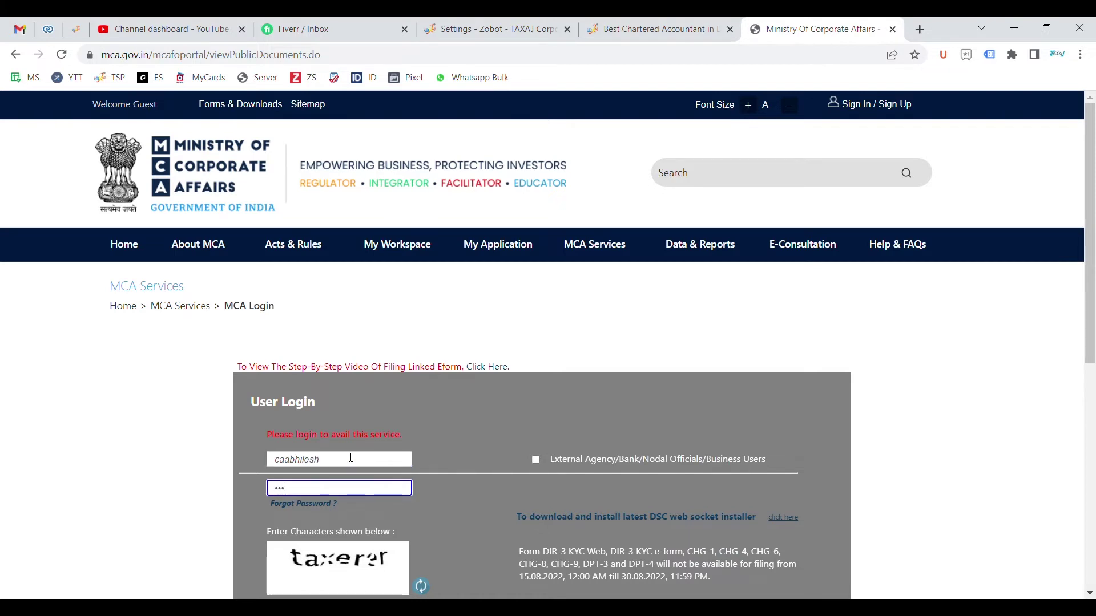
text(******)
key(Tab)
text(taxere)
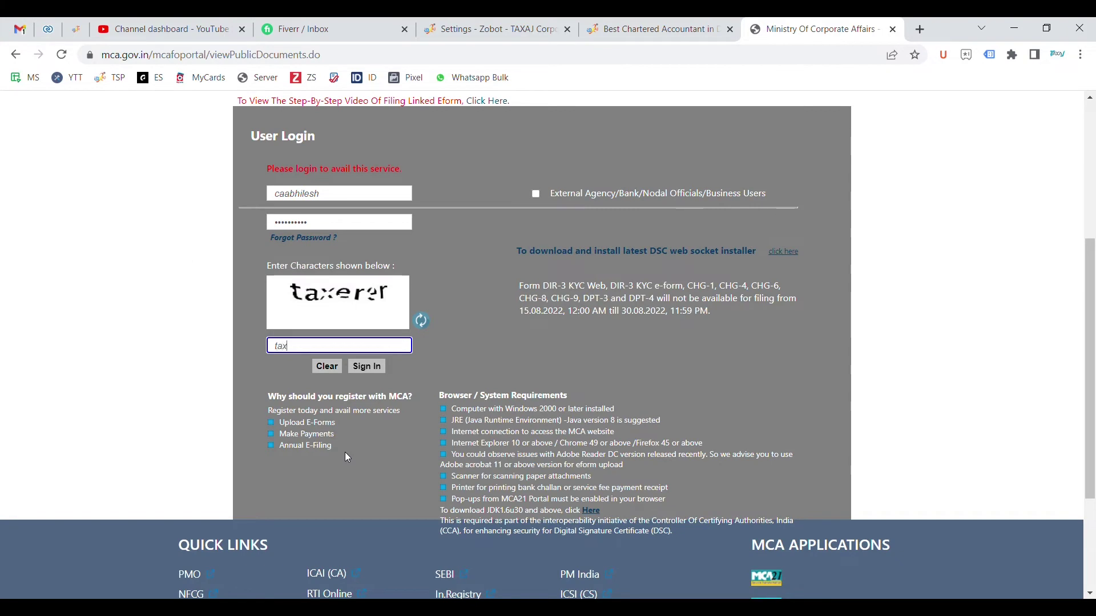
text(r)
click(373, 368)
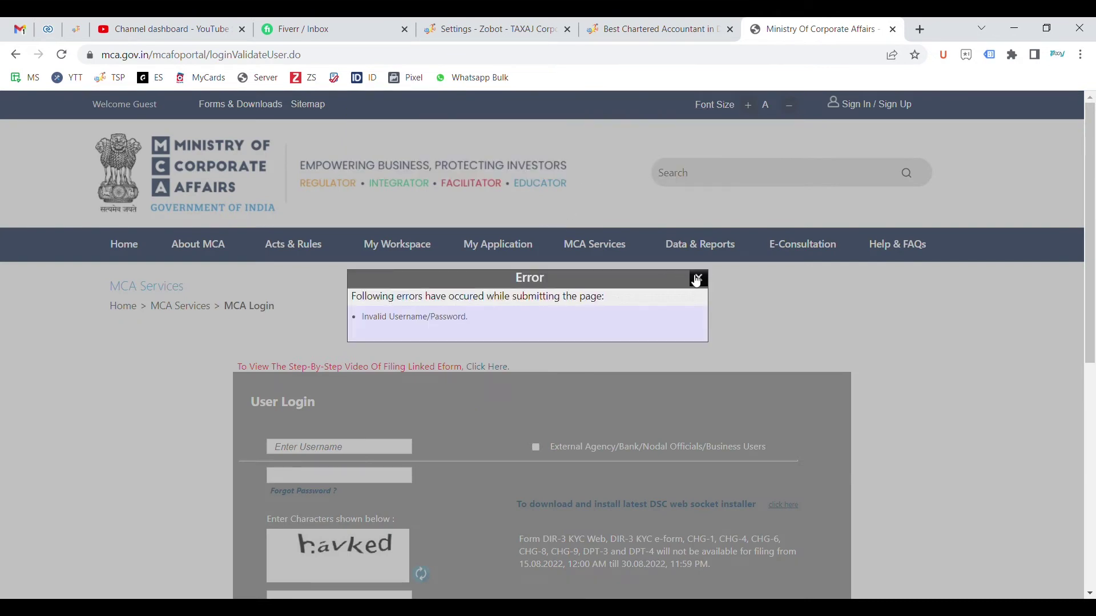
Dismiss the invalid login error and sign in again with the username, password and new captcha
click(696, 280)
click(346, 448)
text(caabhilesh)
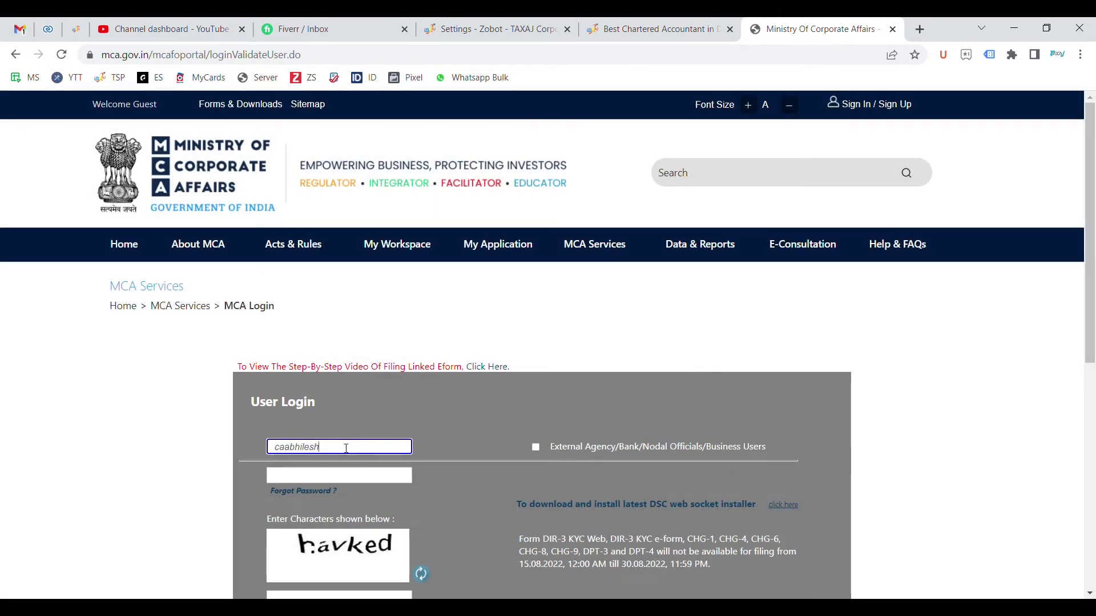
key(Tab)
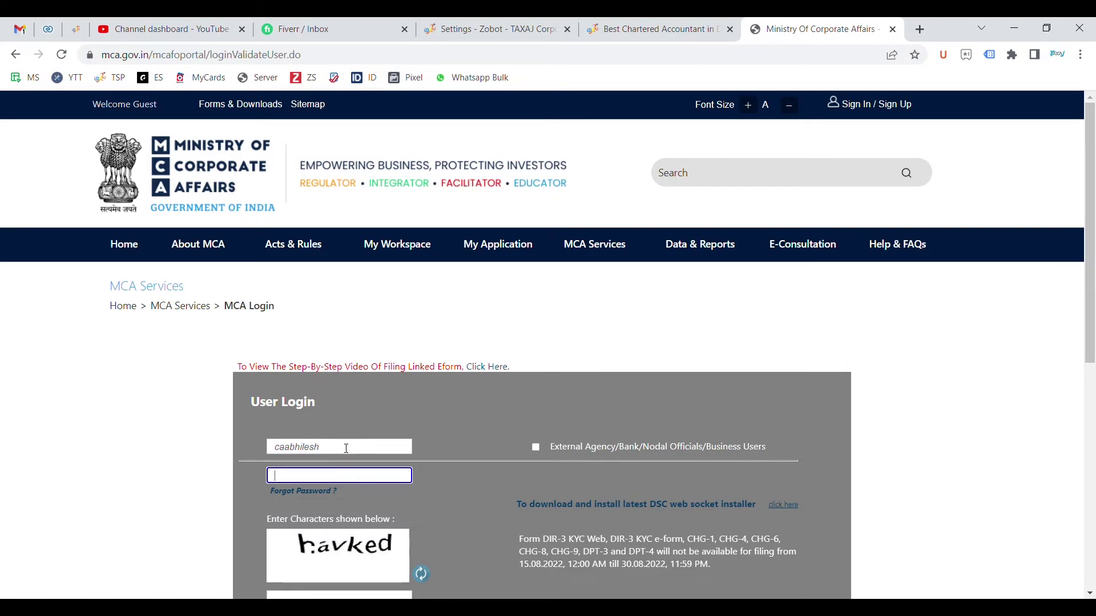
text(••••••••)
key(Tab)
text(h)
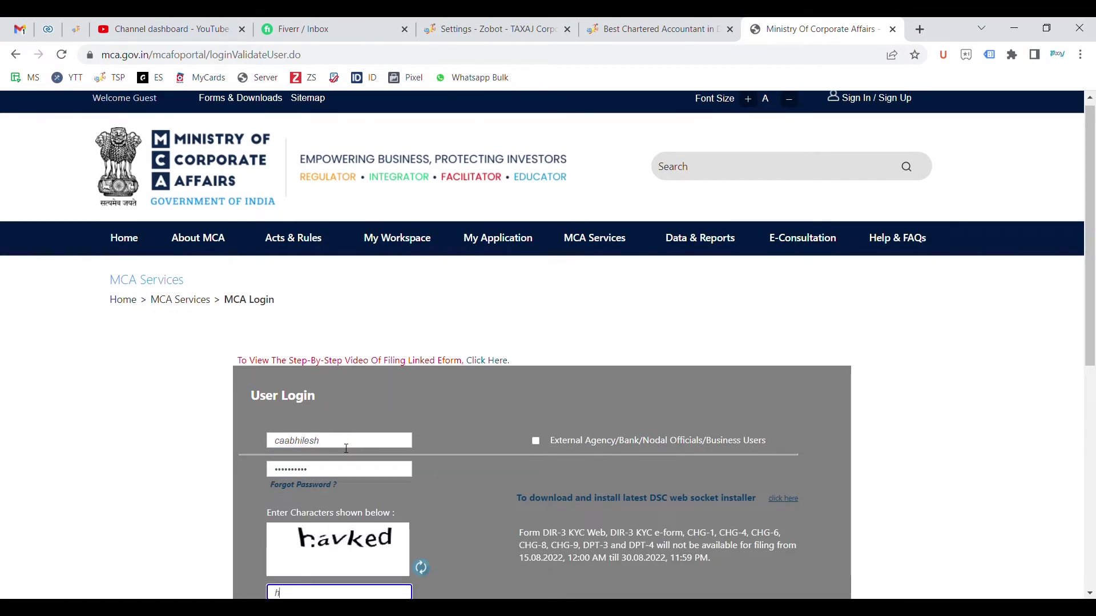
text(avked)
scroll(366, 513, down, 2)
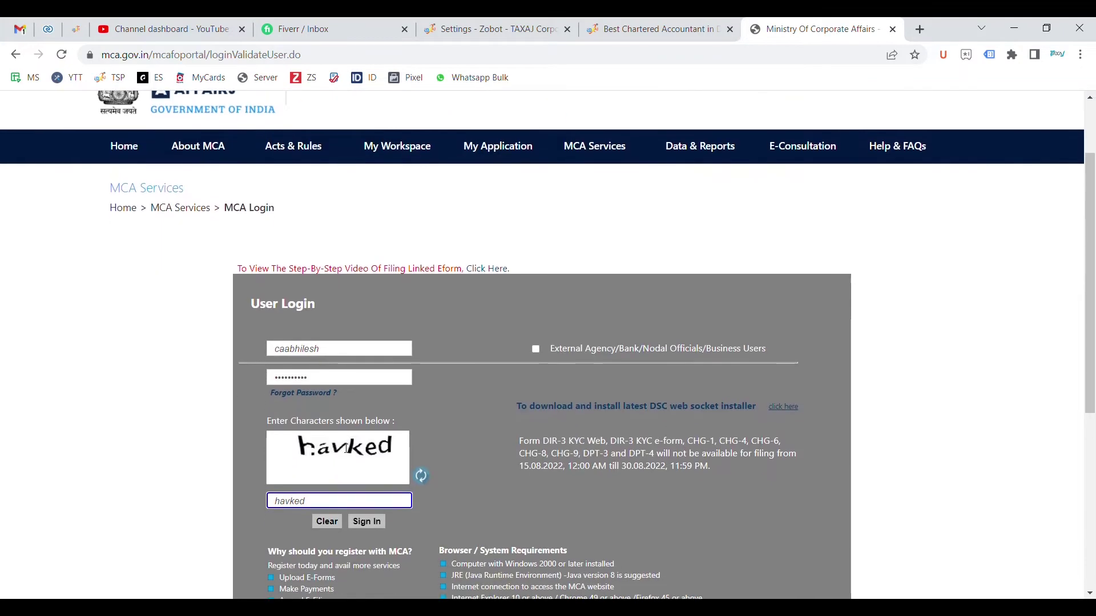
click(364, 521)
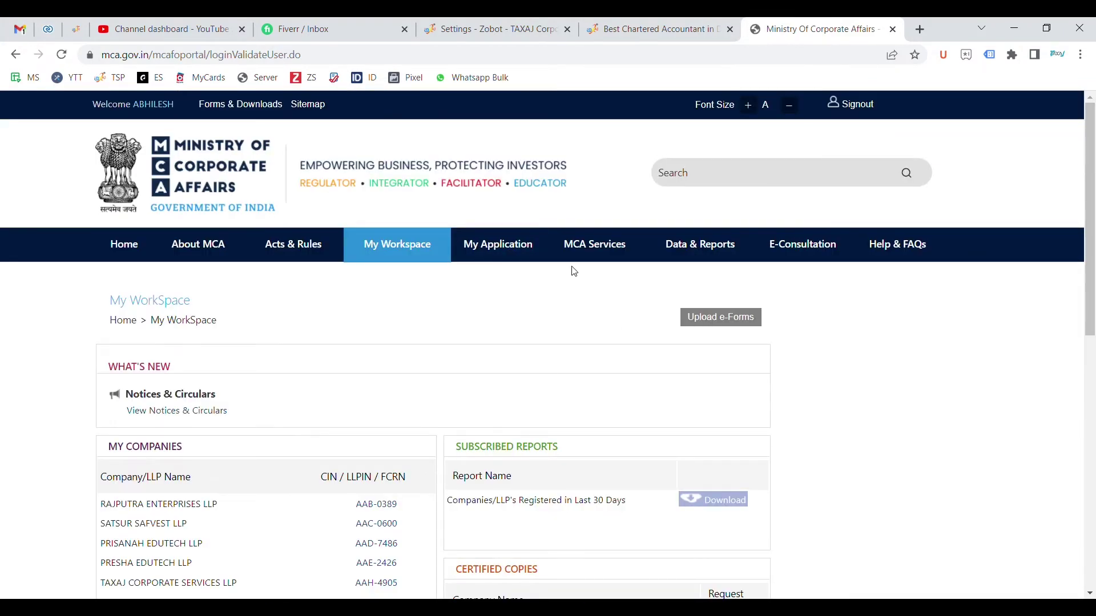
Go to MCA Services > View Public Documents
scroll(355, 457, down, 5)
scroll(477, 426, up, 5)
mouse_move(594, 246)
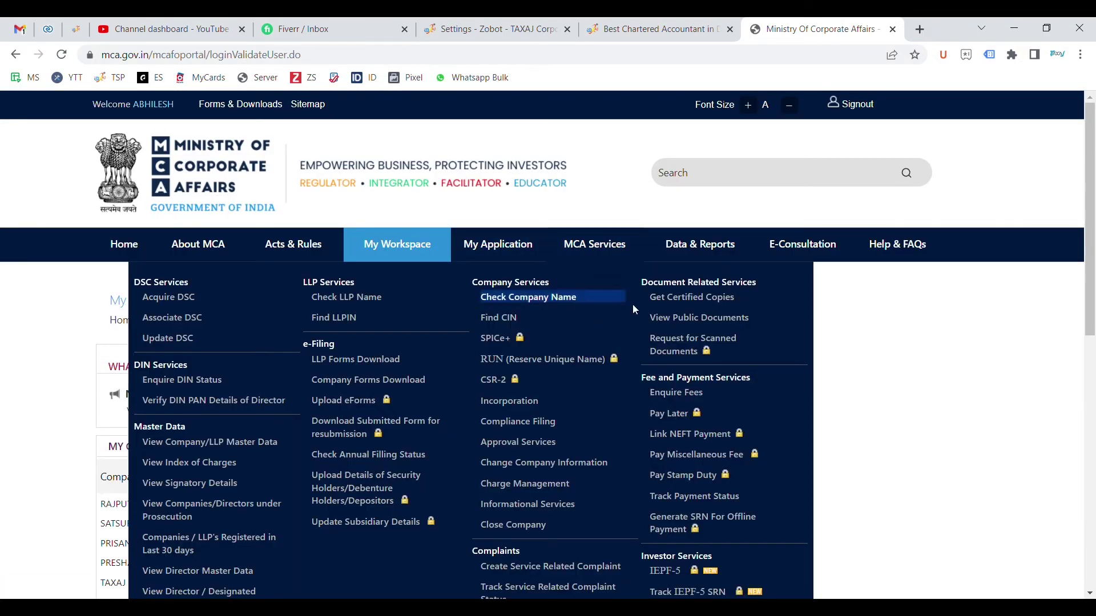
click(677, 319)
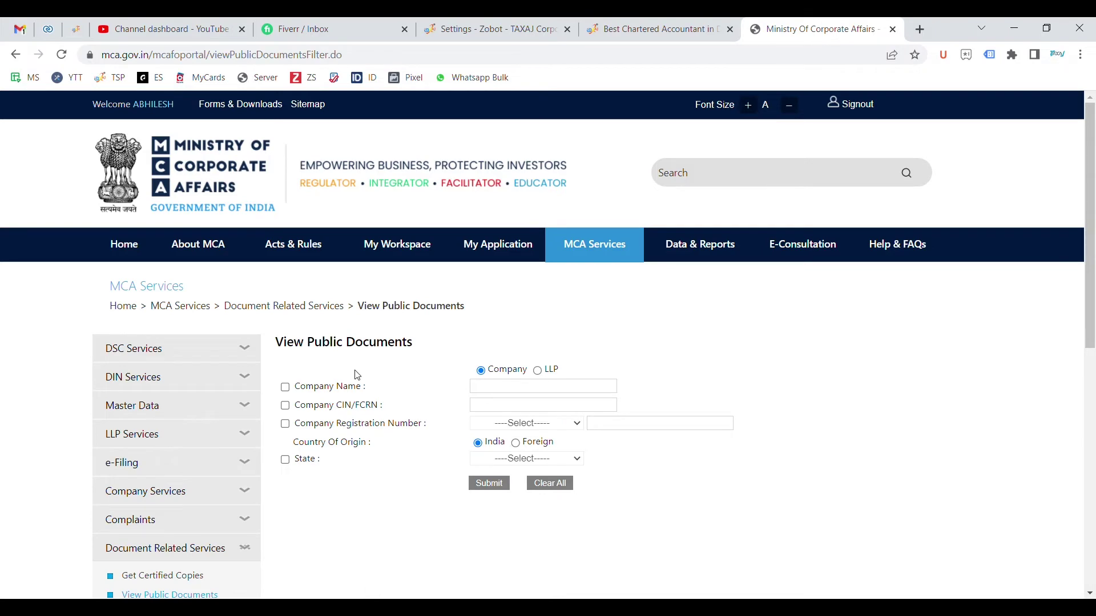
Search company name 'TAXAJ' and open TAXAJ FINSERVE PRIVATE LIMITED's public documents
click(285, 388)
text(TAXAJ)
click(494, 483)
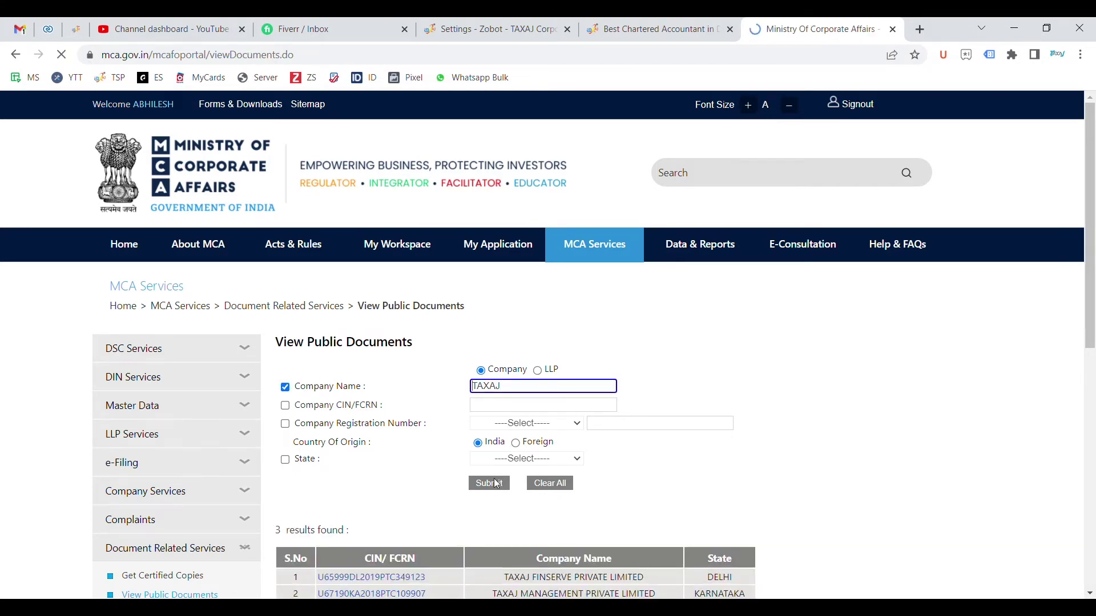
scroll(435, 384, down, 6)
click(369, 226)
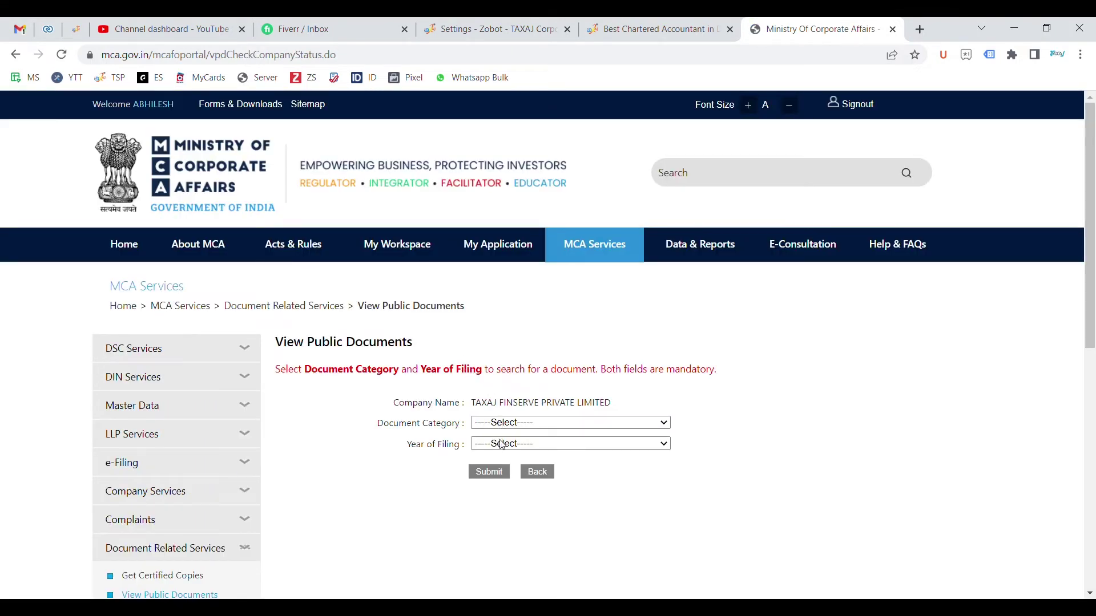
List Annual Returns and Balance Sheet eForms filed in 2021
click(526, 502)
click(517, 451)
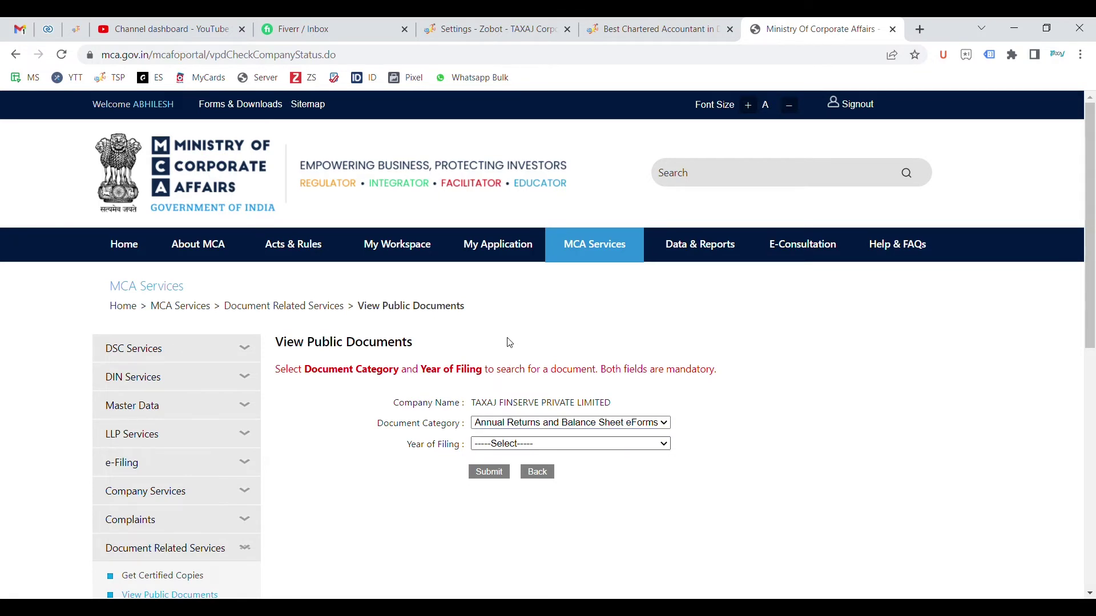
click(515, 445)
click(497, 474)
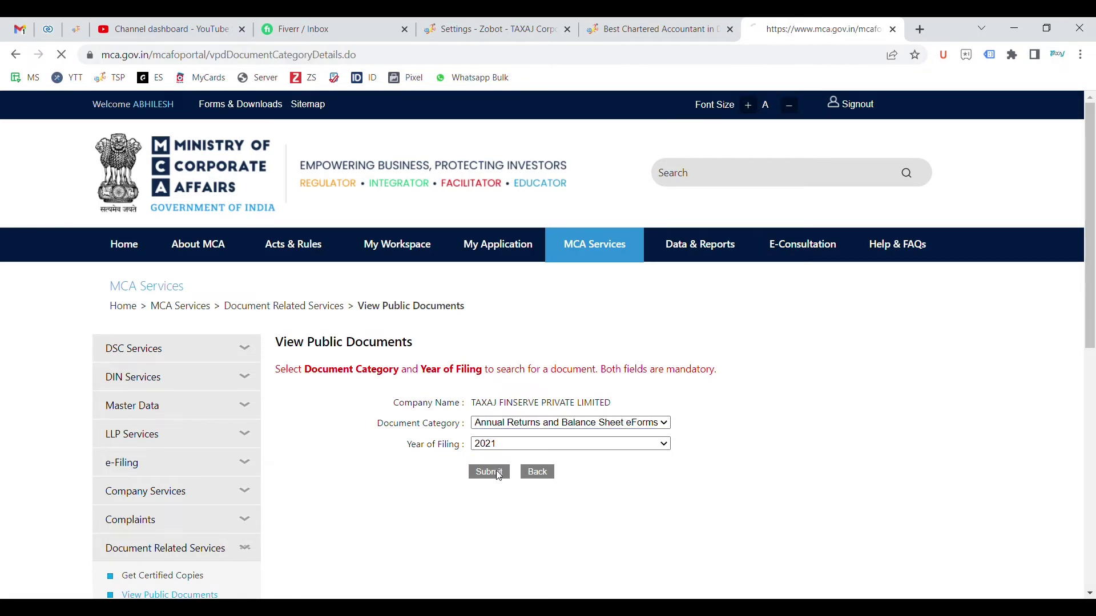
Review the AOC-4 and MGT-7A results and add the company to the cart for 100.0
scroll(495, 470, down, 1)
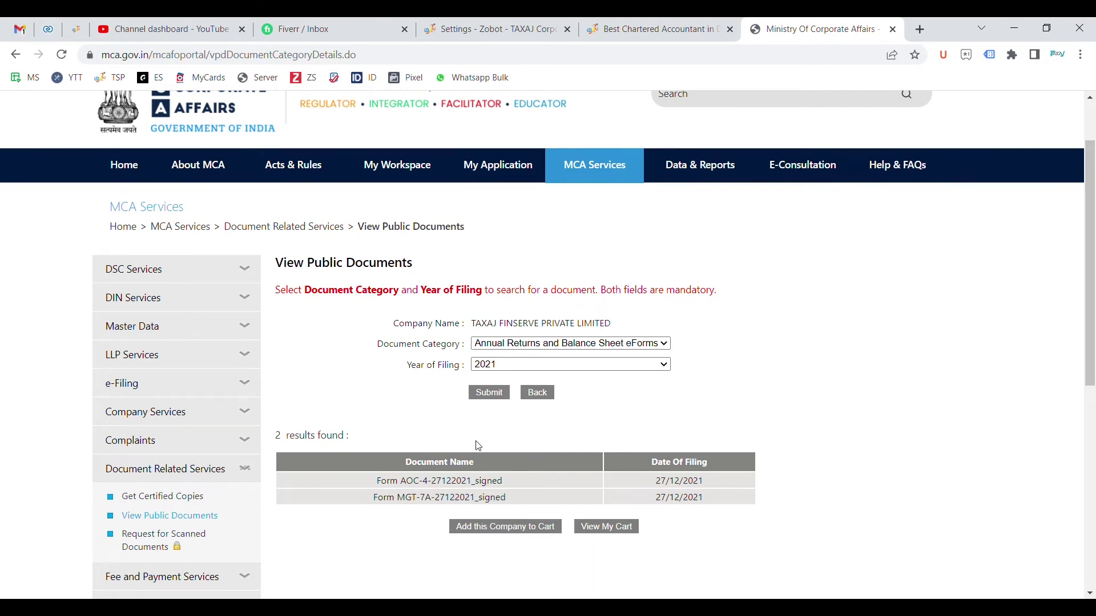
scroll(479, 446, down, 1)
click(506, 471)
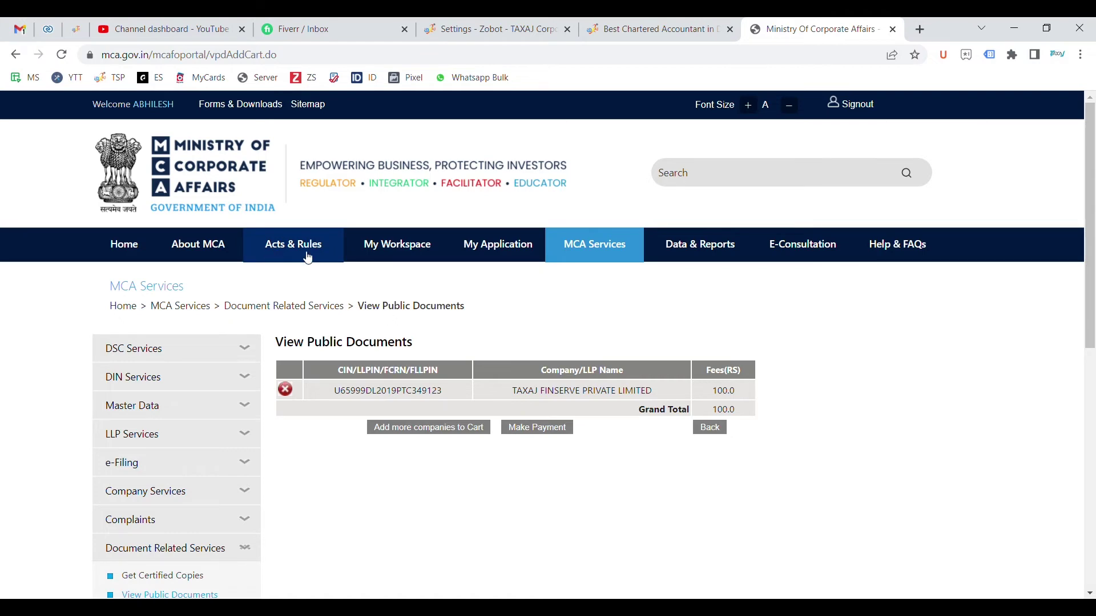
Open My Workspace and check that its Documents section shows no data
click(406, 246)
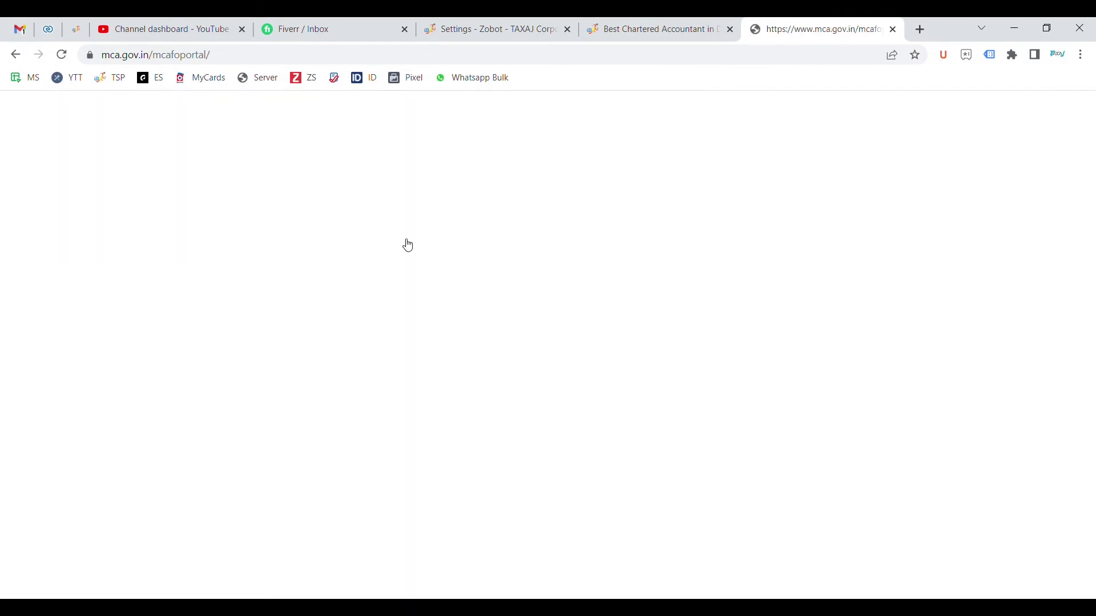
scroll(452, 355, down, 10)
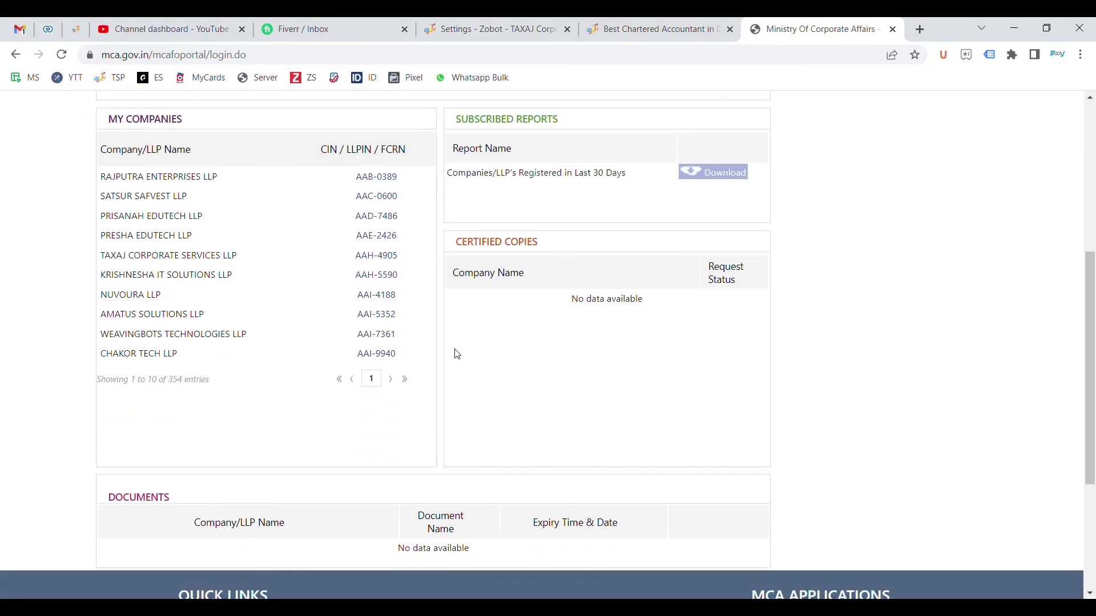
scroll(334, 356, up, 1)
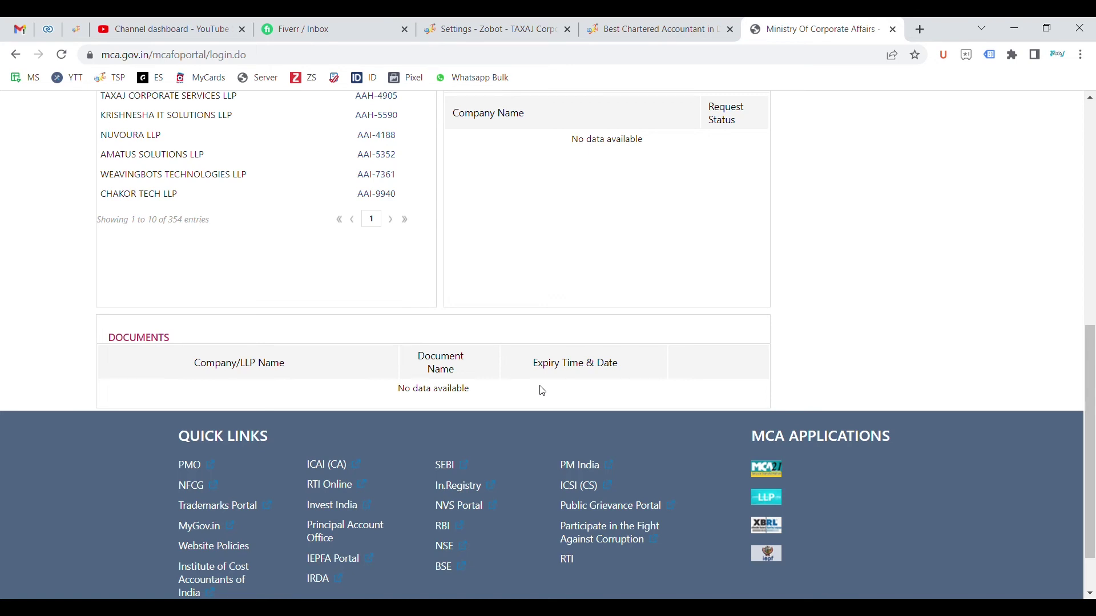
scroll(542, 391, up, 9)
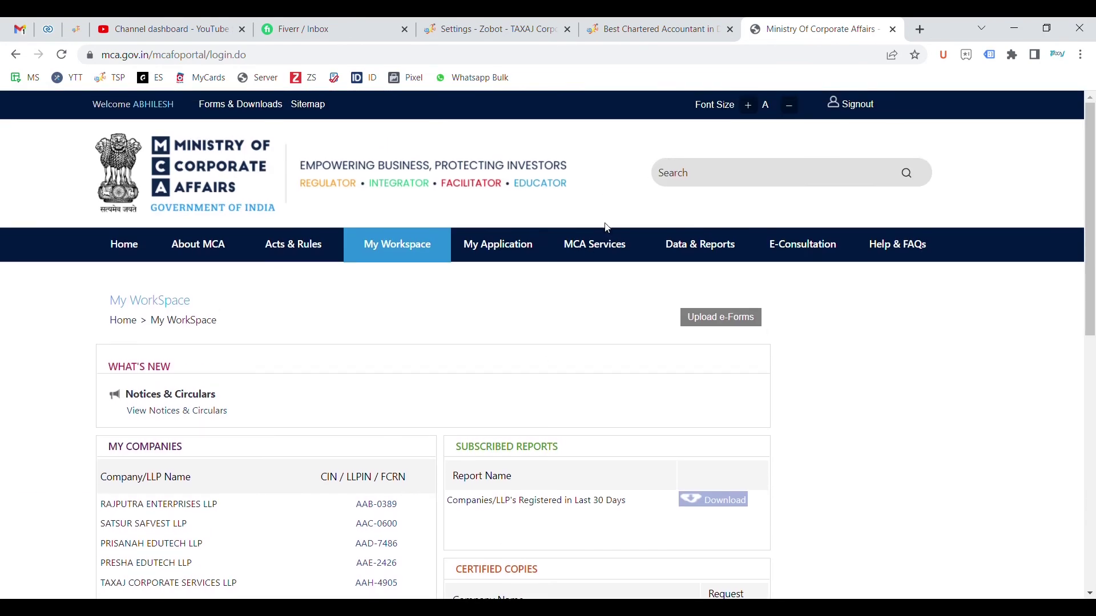
Choose 'Create Service Related Complaint' under Complaints in the My Workspace mega-menu
mouse_move(605, 245)
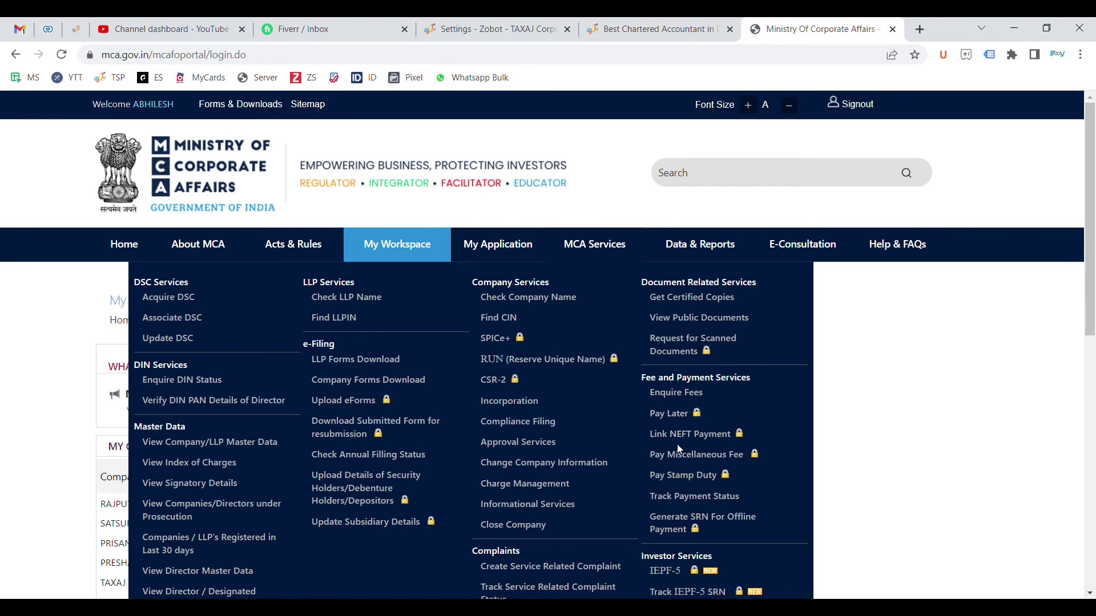
scroll(684, 492, down, 1)
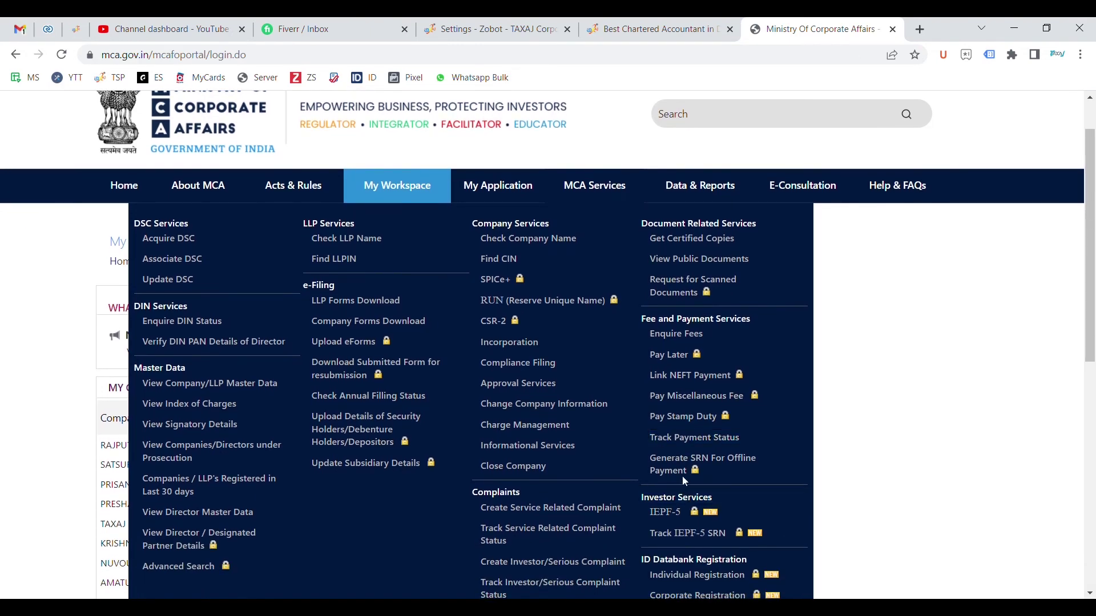
scroll(685, 484, down, 2)
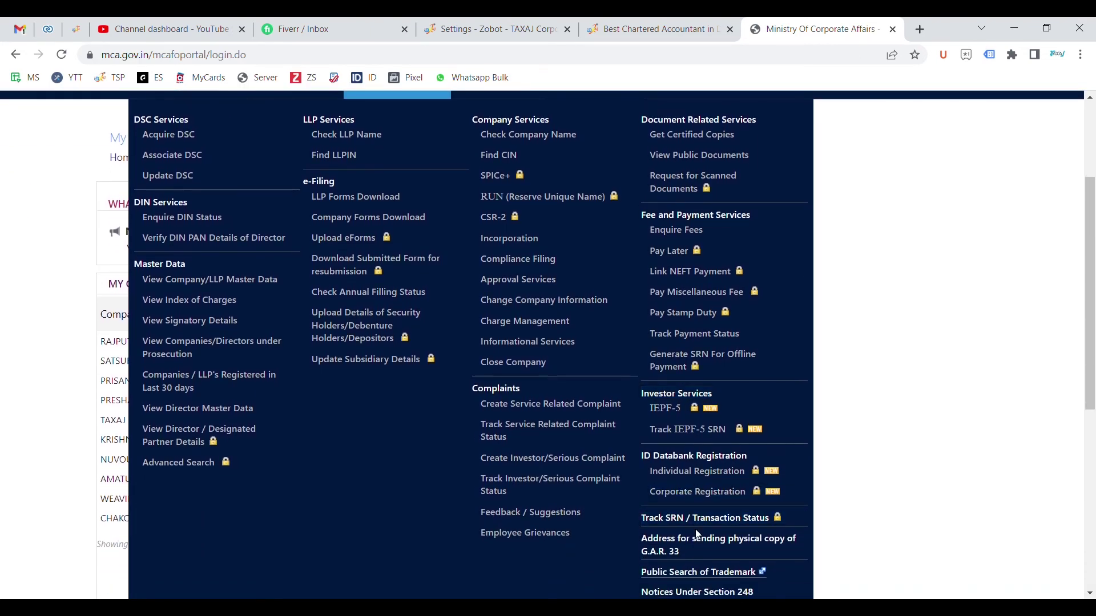
scroll(696, 524, up, 3)
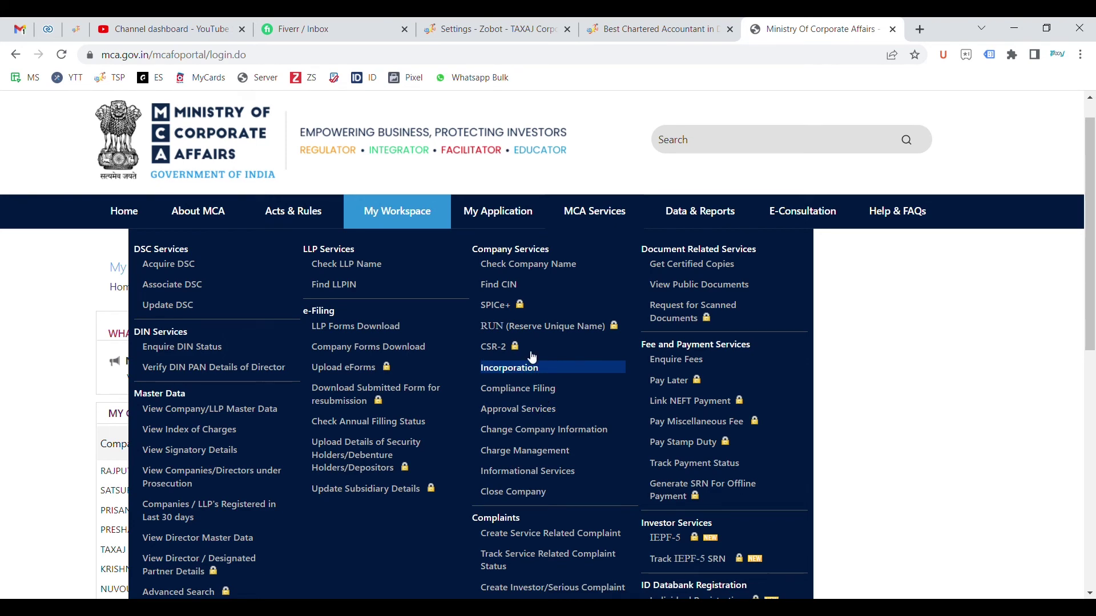
scroll(554, 441, down, 2)
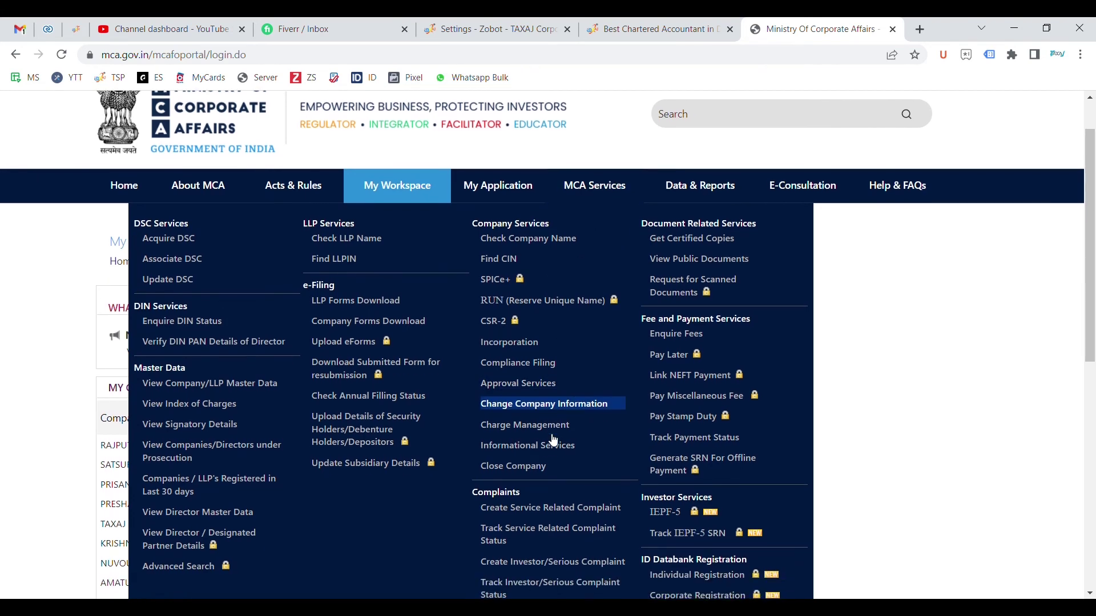
scroll(613, 453, down, 2)
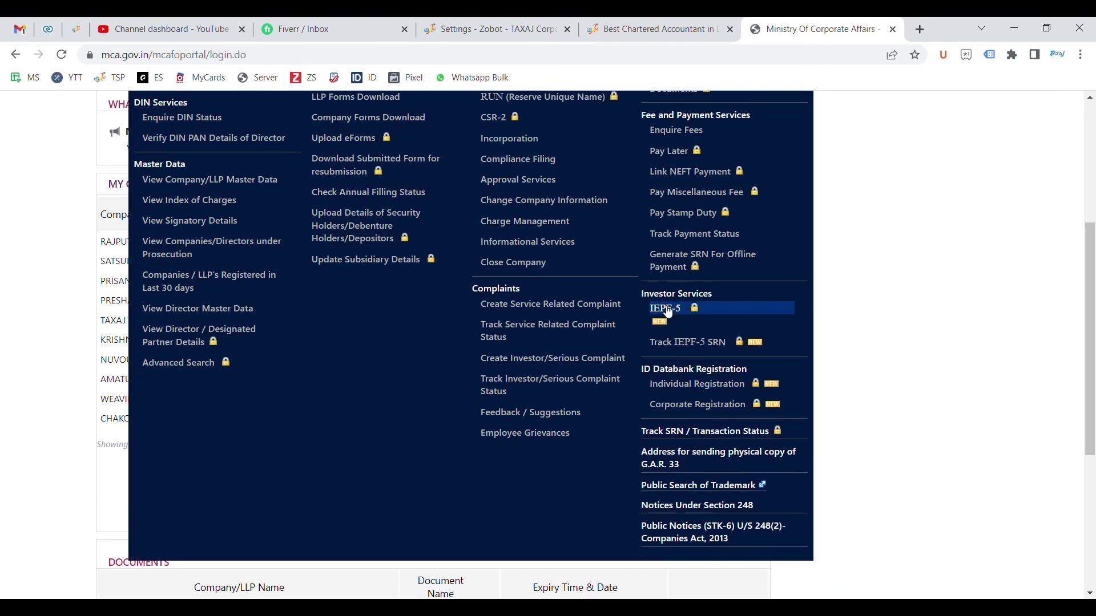
scroll(674, 319, up, 1)
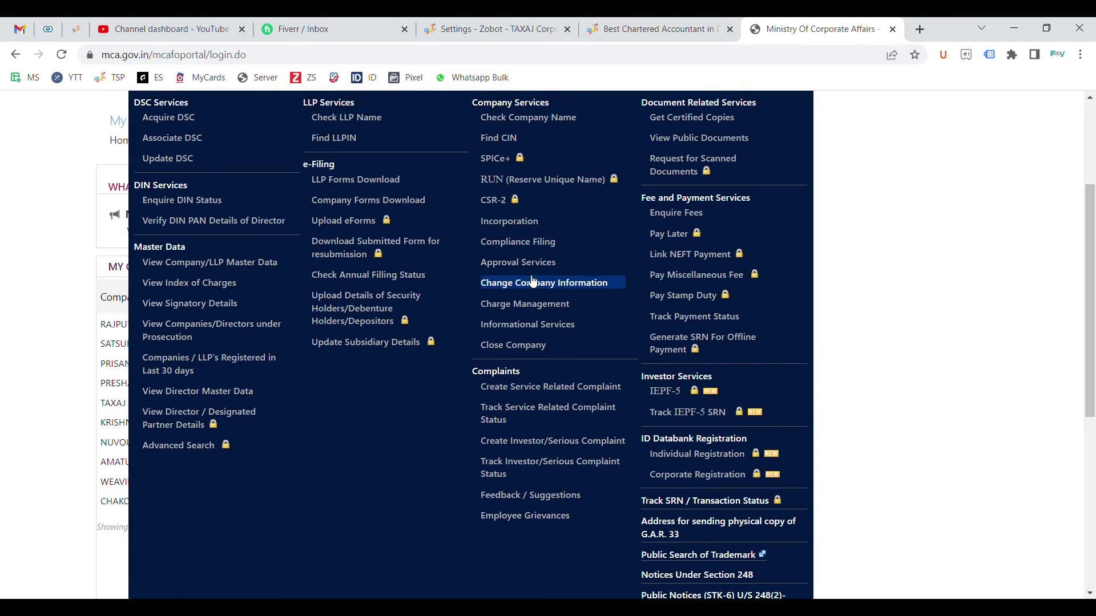
click(541, 393)
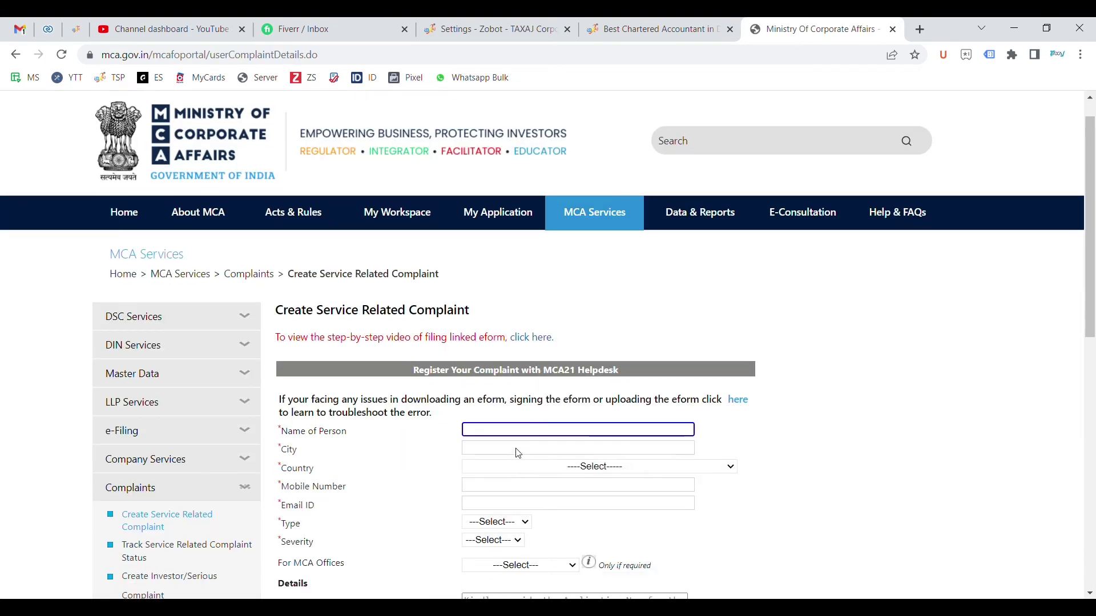
Scroll through the blank complaint form's fields and return to the top without entering anything
scroll(525, 454, down, 1)
scroll(572, 538, down, 1)
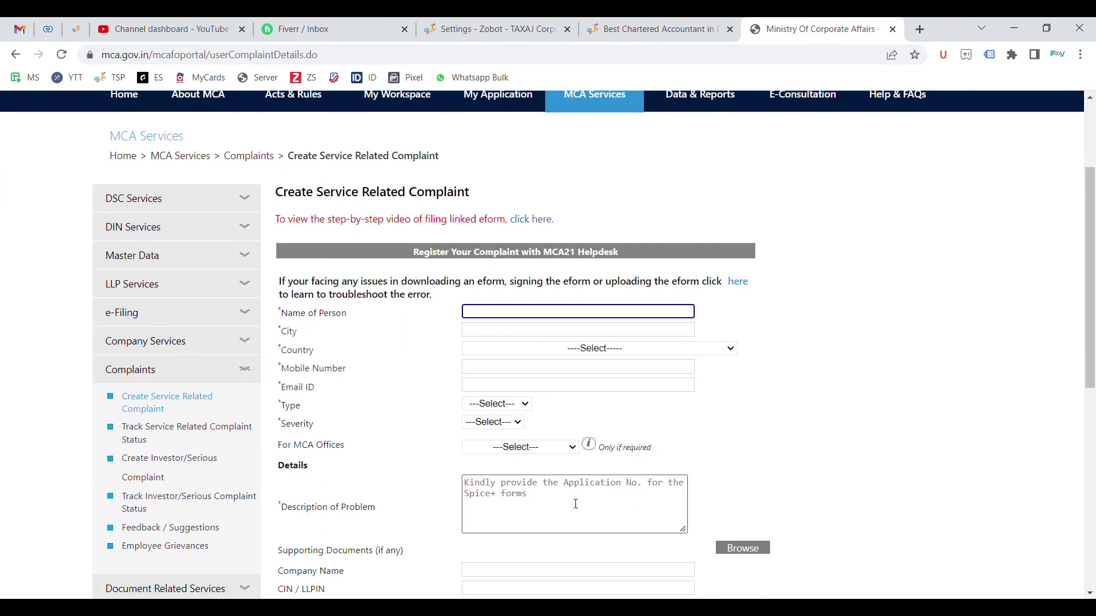
scroll(573, 538, down, 1)
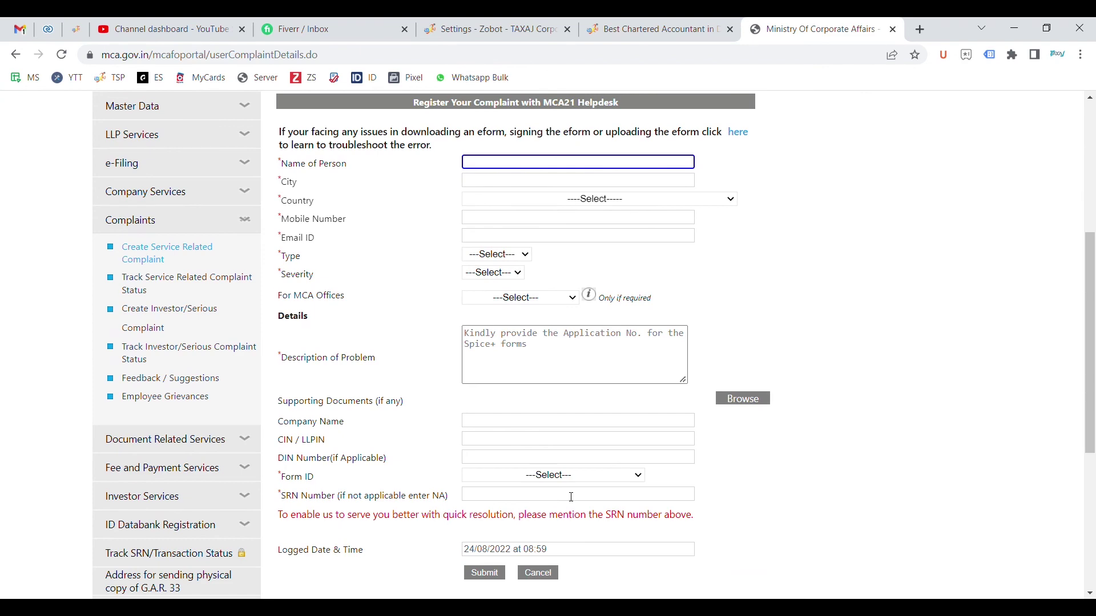
scroll(547, 385, up, 5)
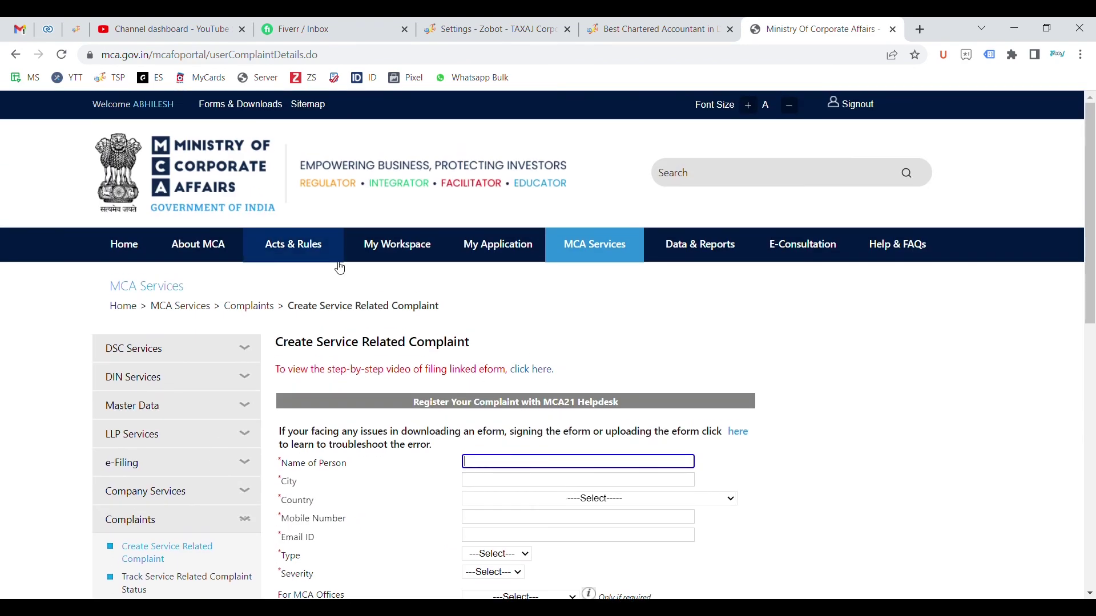
Go back to My Workspace and check that the Documents section still shows no data
click(409, 247)
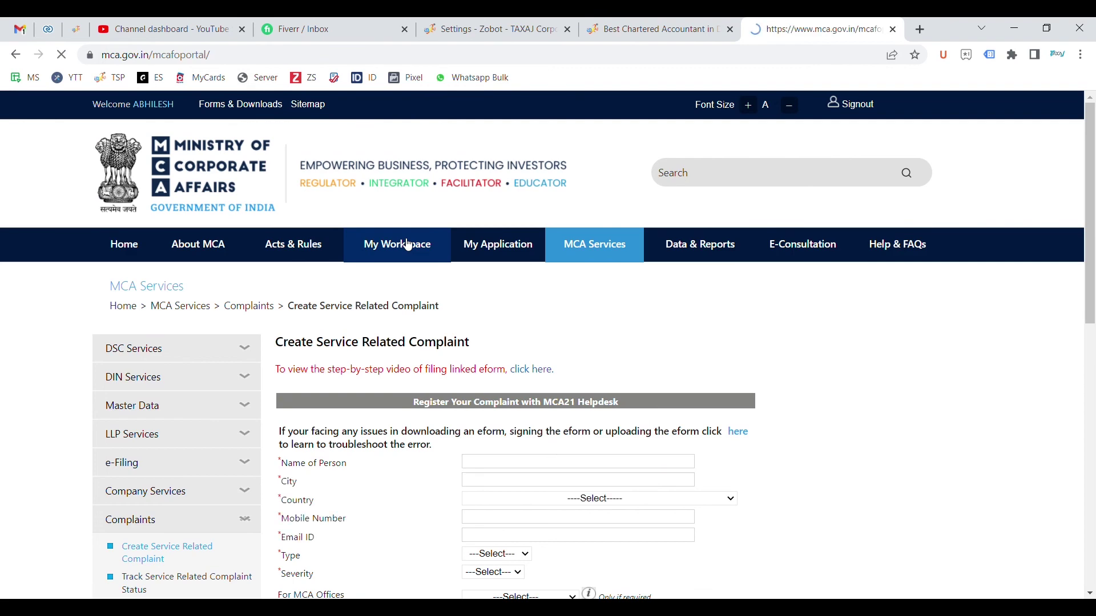
scroll(524, 429, down, 5)
scroll(415, 575, down, 2)
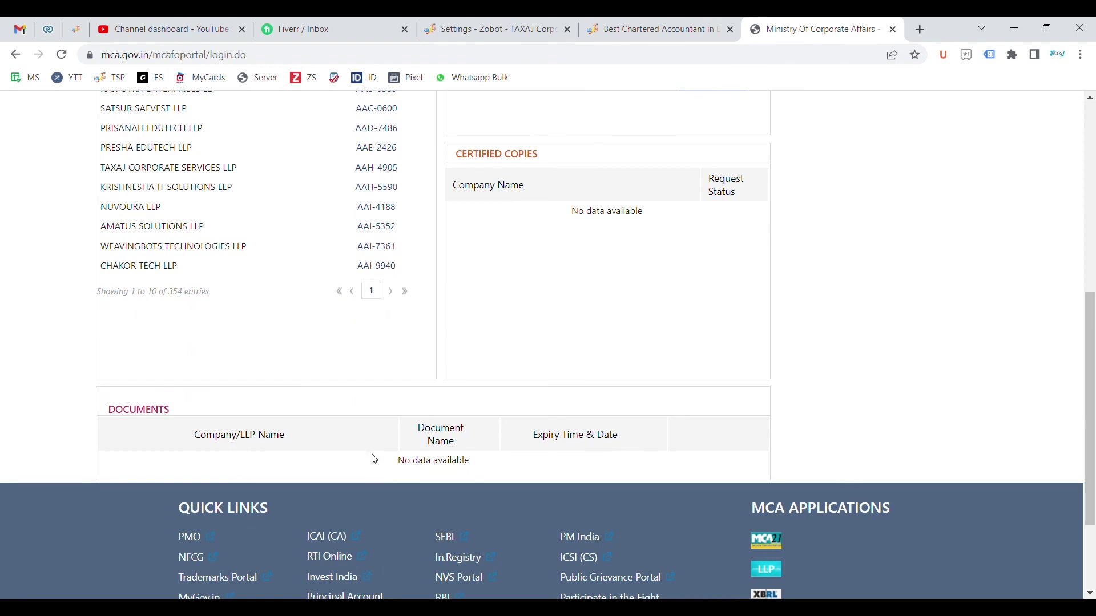
scroll(451, 459, up, 2)
scroll(448, 462, down, 3)
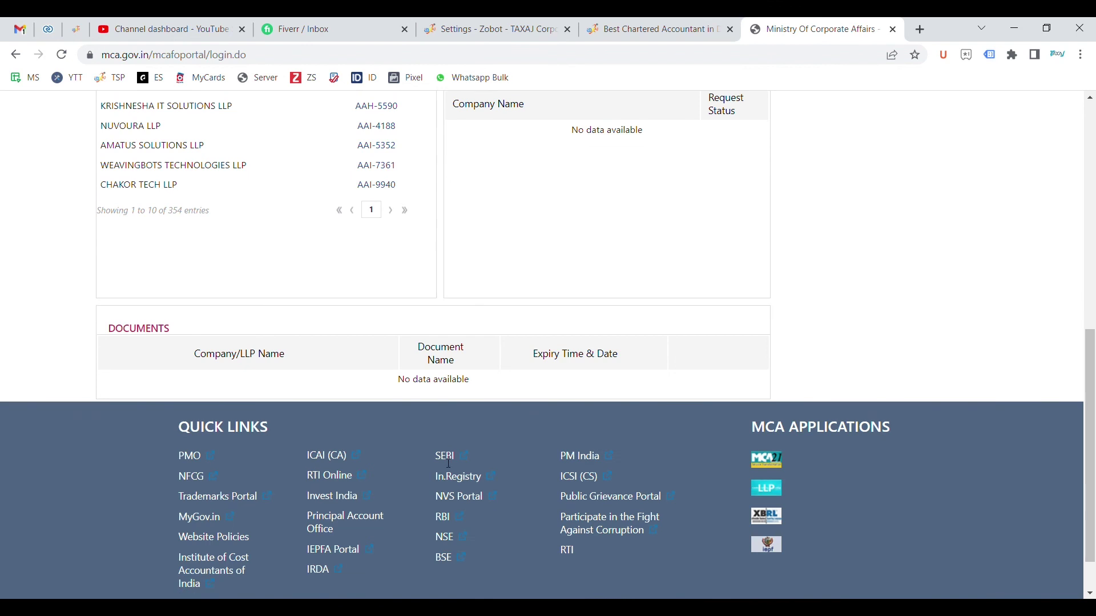
scroll(449, 463, down, 1)
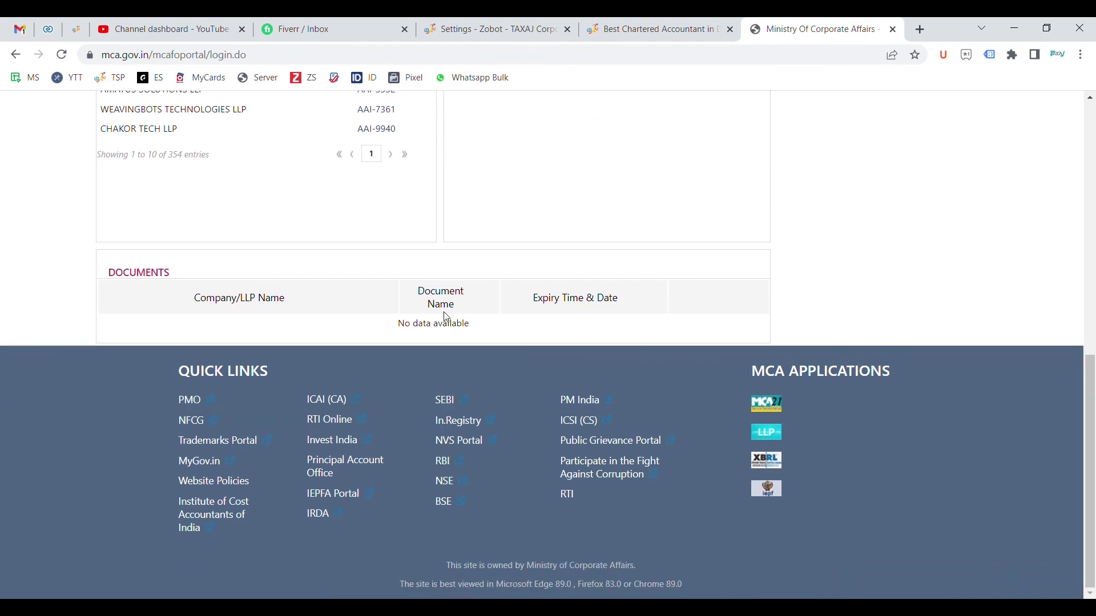
scroll(447, 318, up, 10)
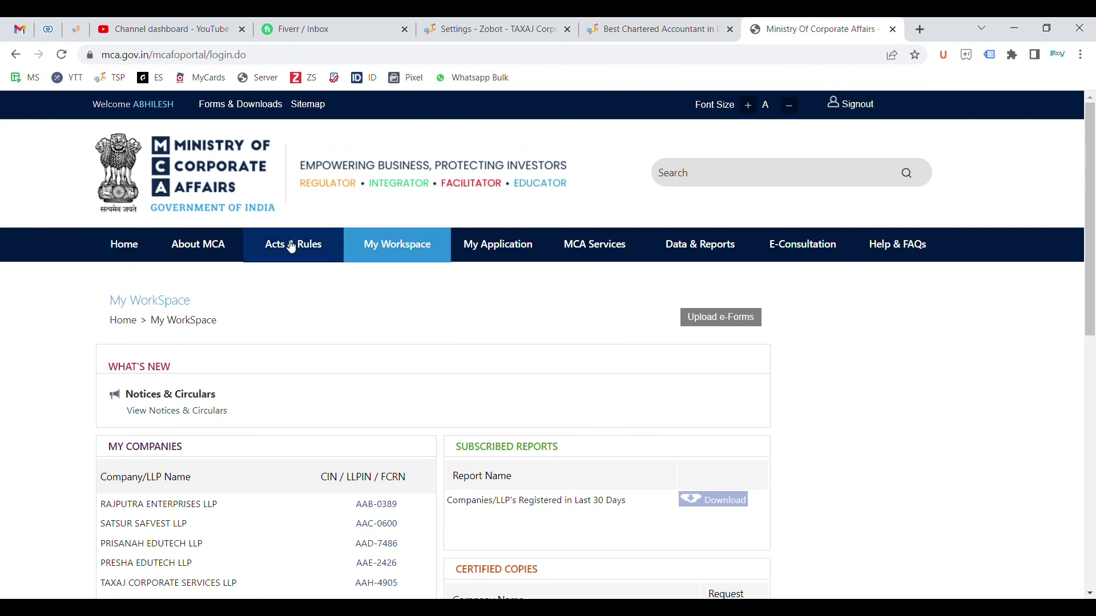